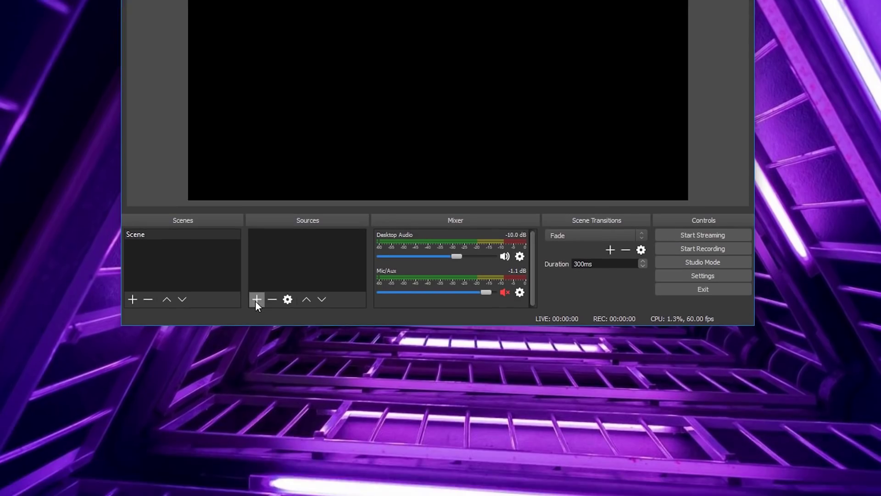
# - Add a new Display Capture source to the scene, keeping the default name and making it visible
pyautogui.click(256, 443)
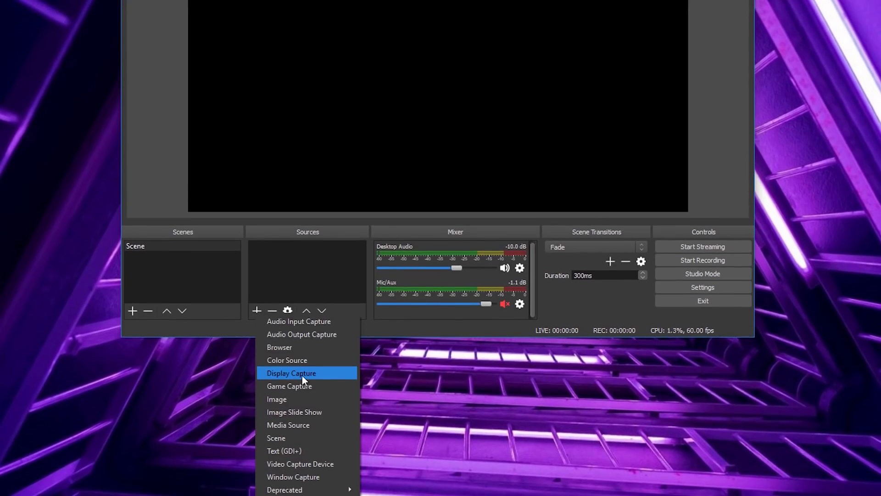
pyautogui.click(301, 358)
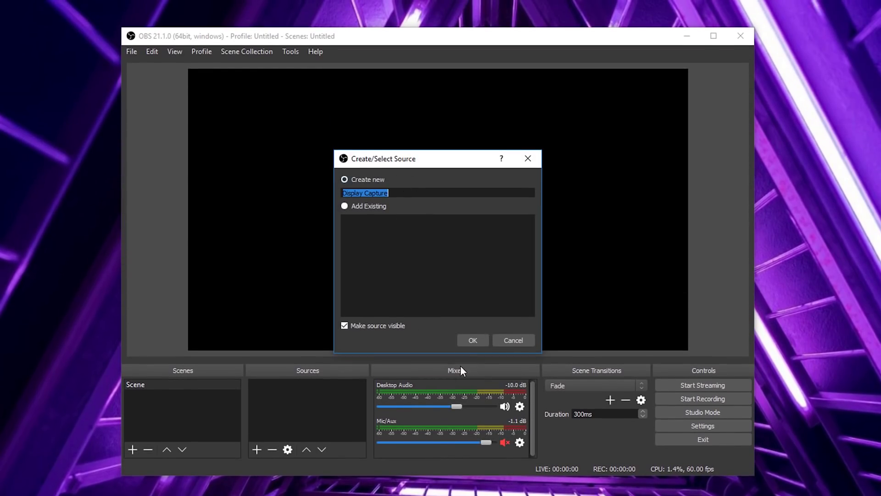
pyautogui.click(472, 340)
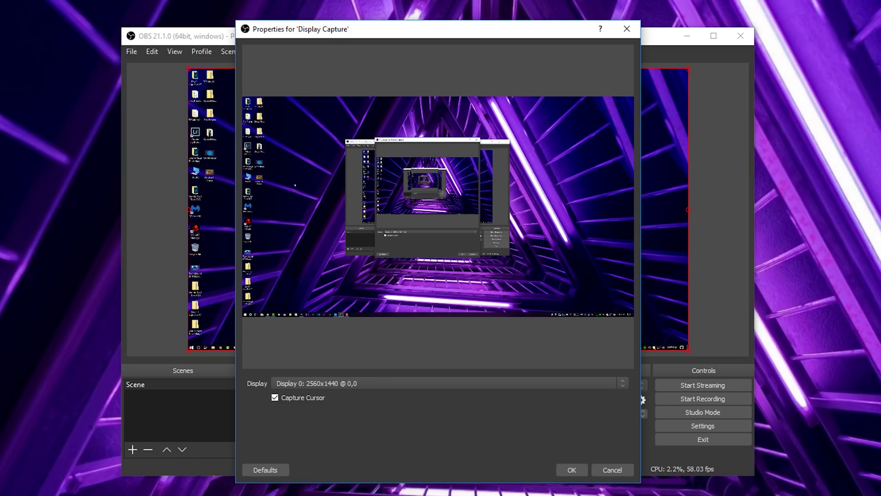
# - Set the display capture to Display 0: 2560x1440 @ 0,0 and exclude the cursor from the capture
pyautogui.click(360, 384)
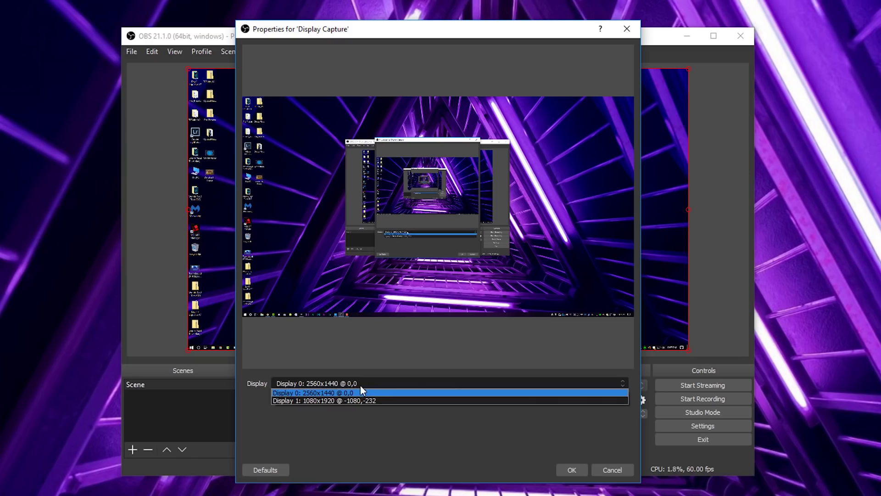
pyautogui.click(344, 393)
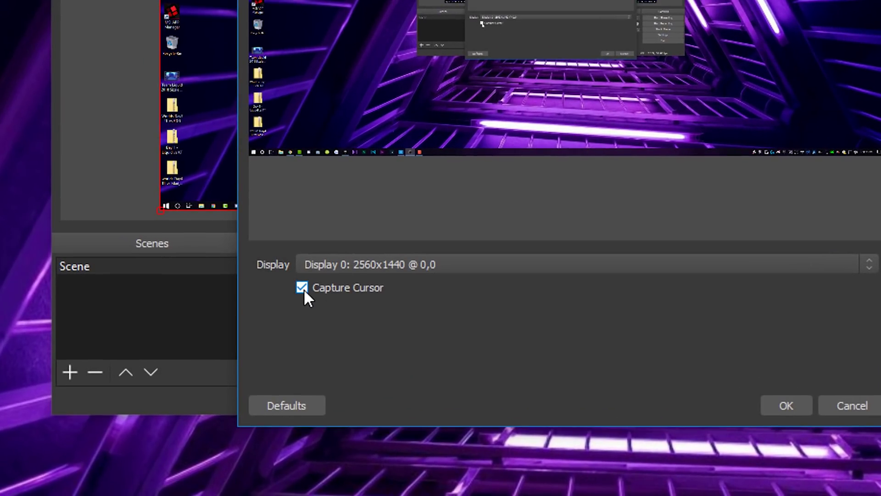
pyautogui.click(302, 288)
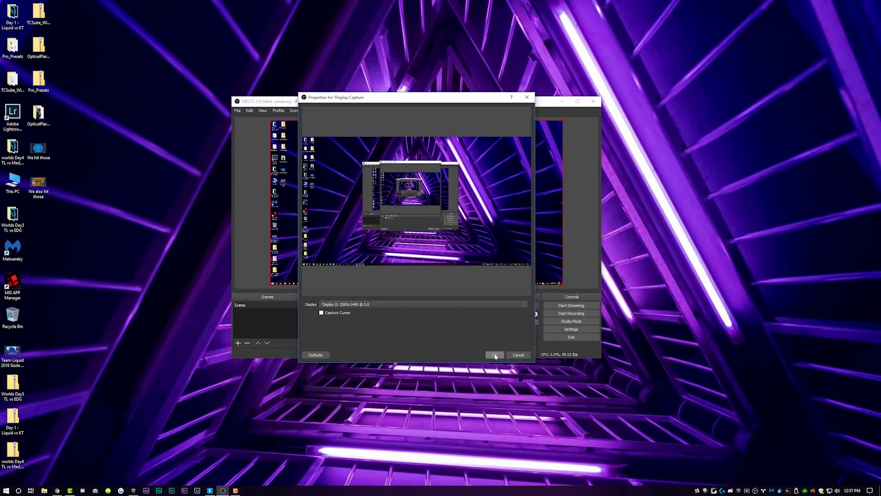
pyautogui.click(495, 354)
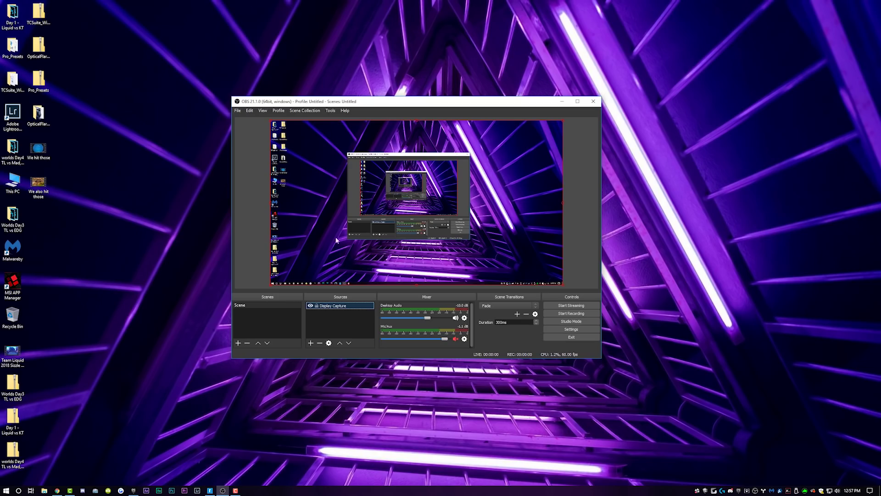
# - In the output settings, use the Advanced output mode and set the recording format to mkv
pyautogui.click(572, 329)
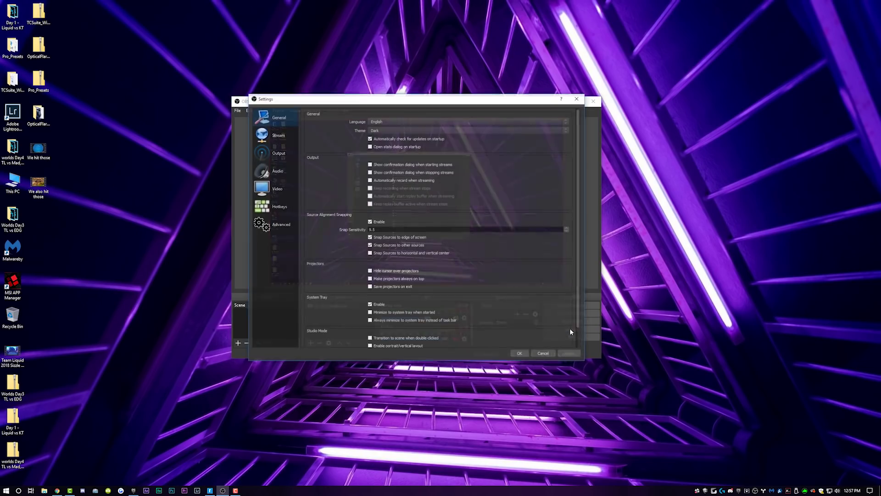
pyautogui.click(278, 153)
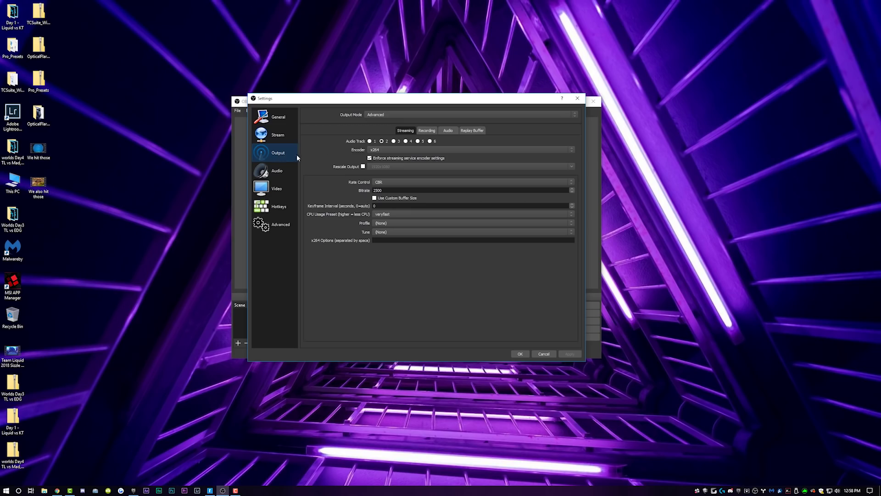
pyautogui.click(379, 117)
pyautogui.click(374, 124)
pyautogui.click(428, 131)
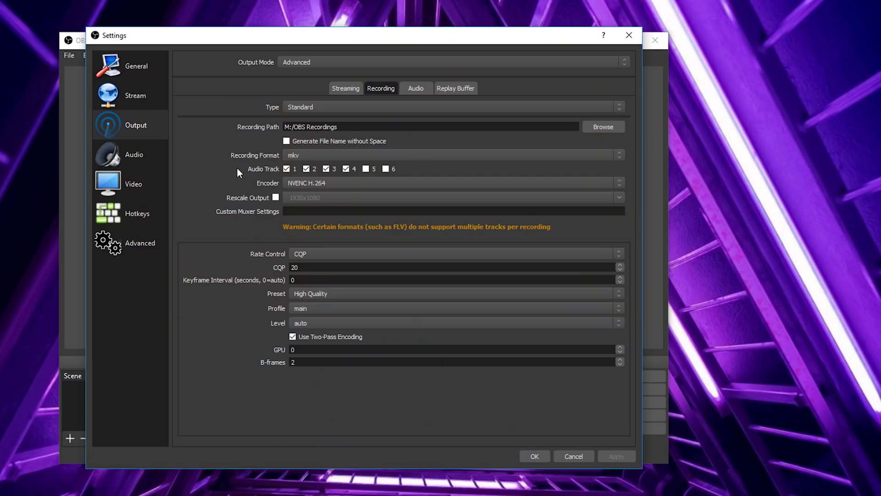
pyautogui.click(323, 156)
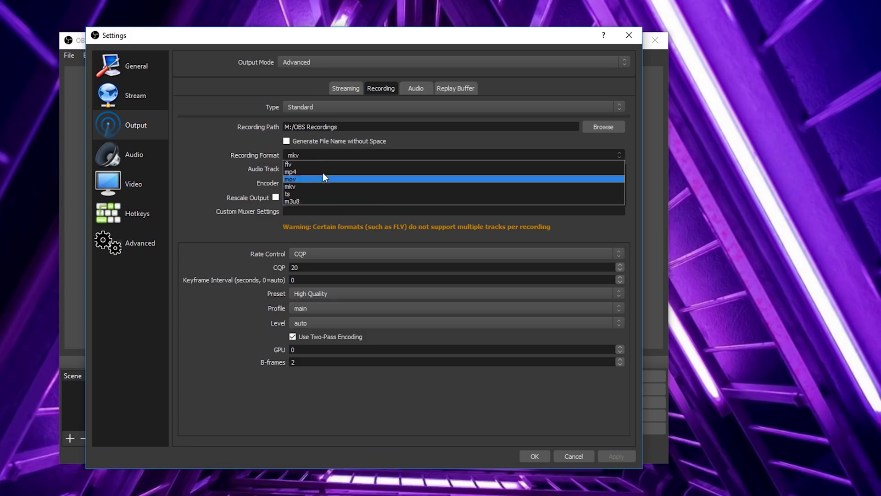
pyautogui.click(313, 186)
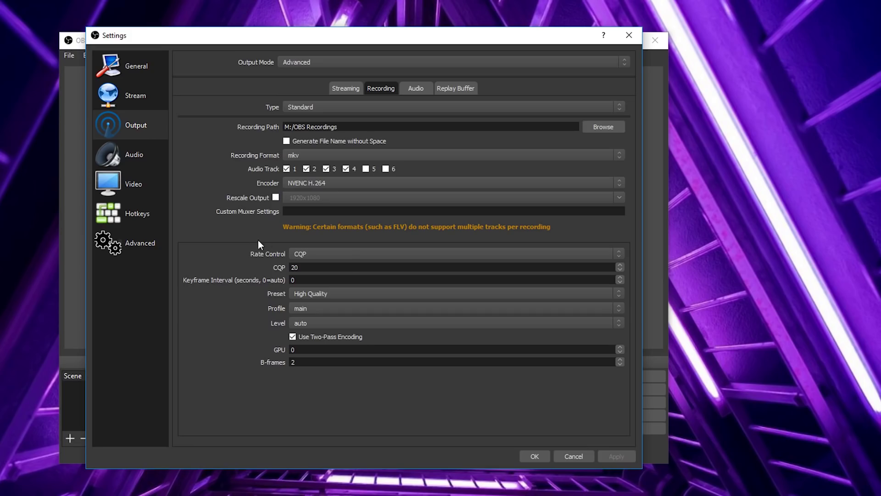
# - Check the recording rate control and the video settings for resolution, downscale filter and frame rate
pyautogui.click(348, 253)
pyautogui.click(136, 184)
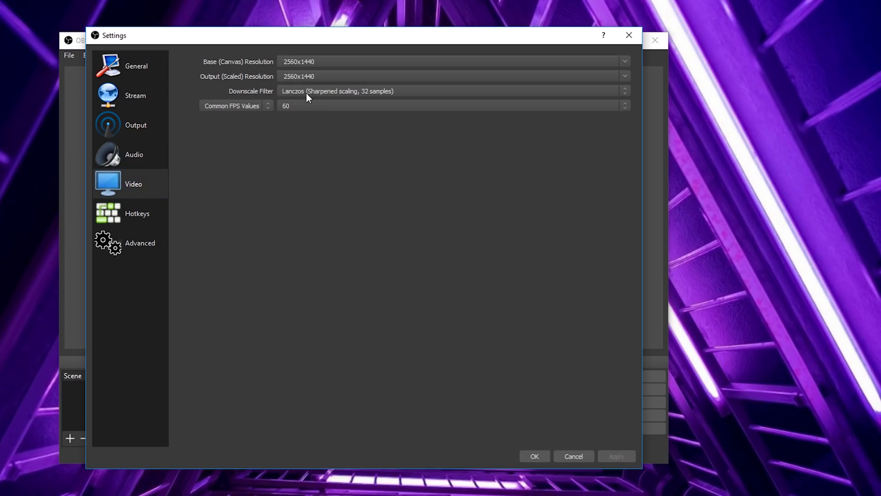
pyautogui.click(134, 125)
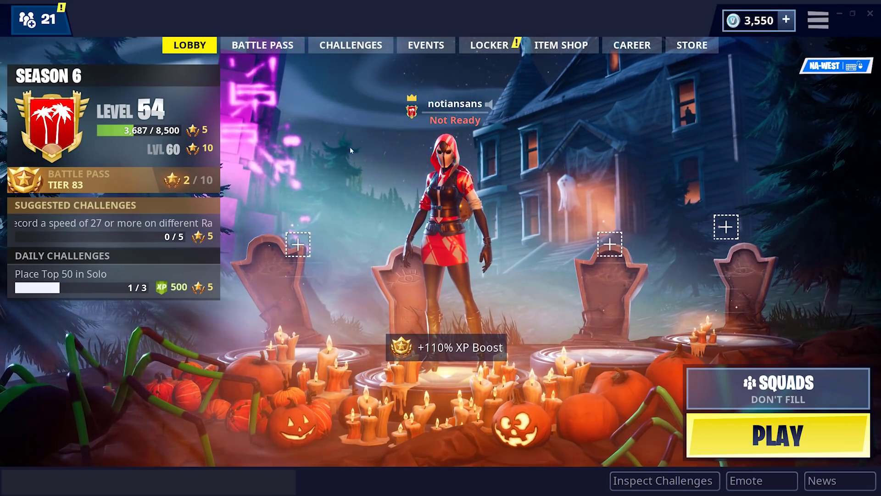
# - Open the career section's replay list and look through the unsaved replays
pyautogui.click(633, 45)
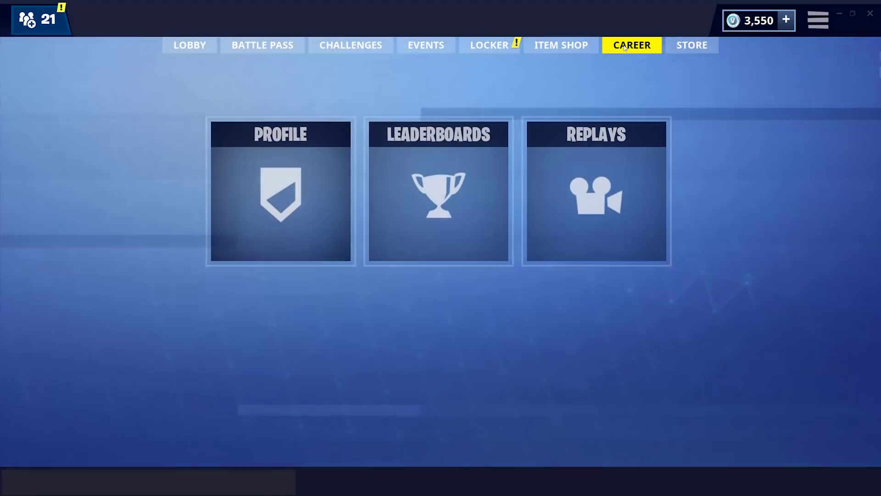
pyautogui.click(584, 180)
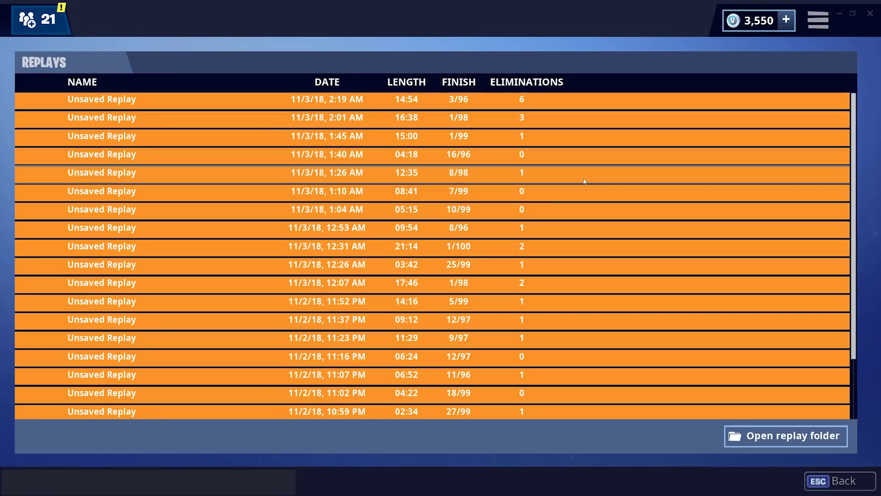
pyautogui.scroll(-1, 256, 160)
pyautogui.scroll(-3, 257, 159)
pyautogui.scroll(5, 256, 179)
pyautogui.scroll(-2, 255, 179)
pyautogui.scroll(2, 256, 185)
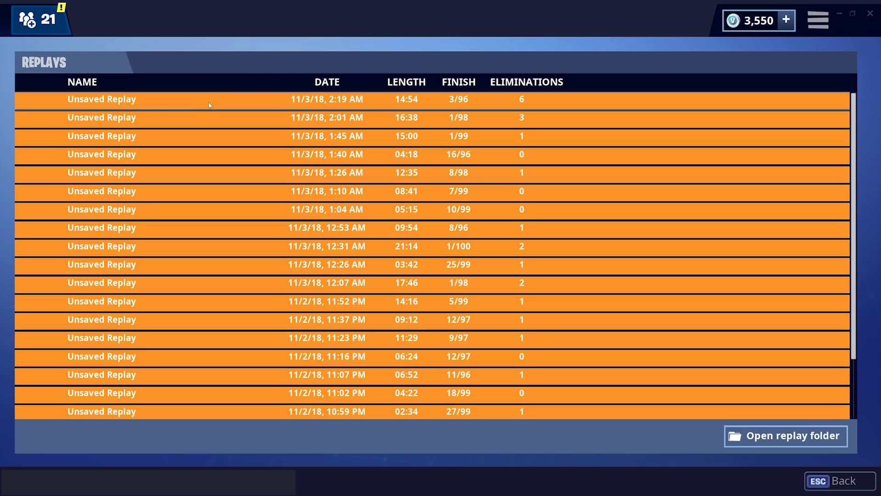
# - Play the unsaved replay dated 11/3/18, 2:19 AM, and confirm the playback
pyautogui.click(209, 105)
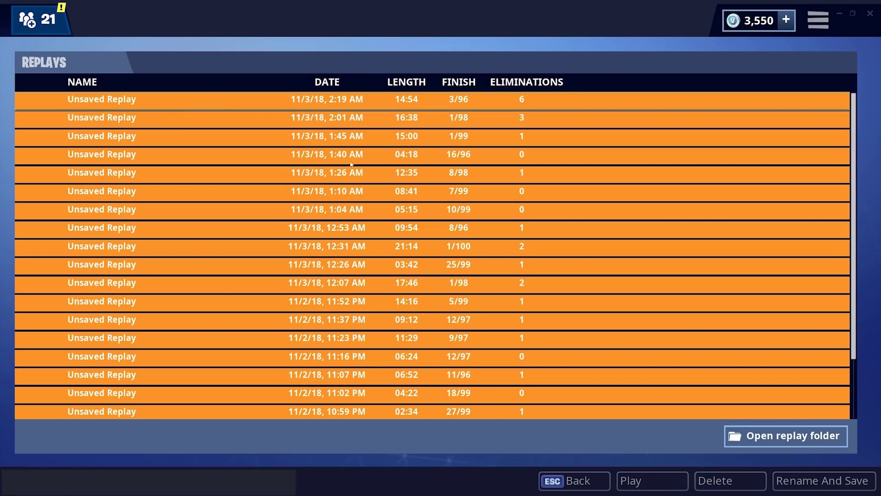
pyautogui.click(645, 482)
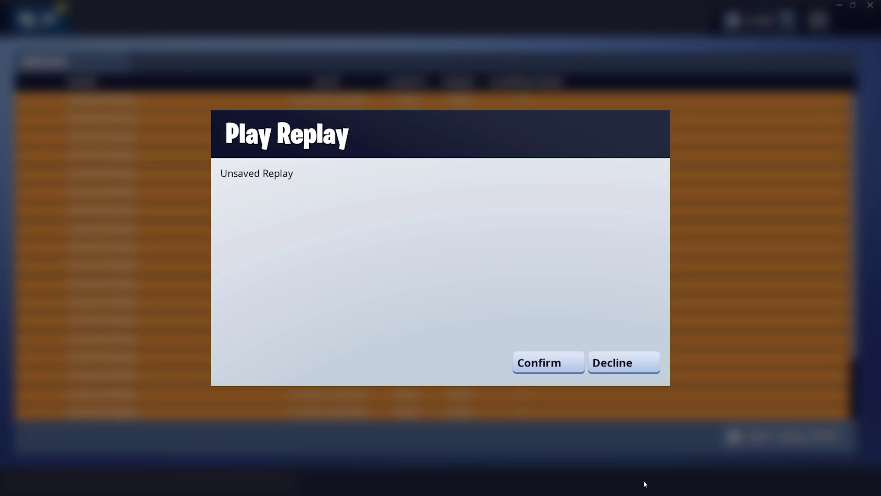
pyautogui.click(546, 366)
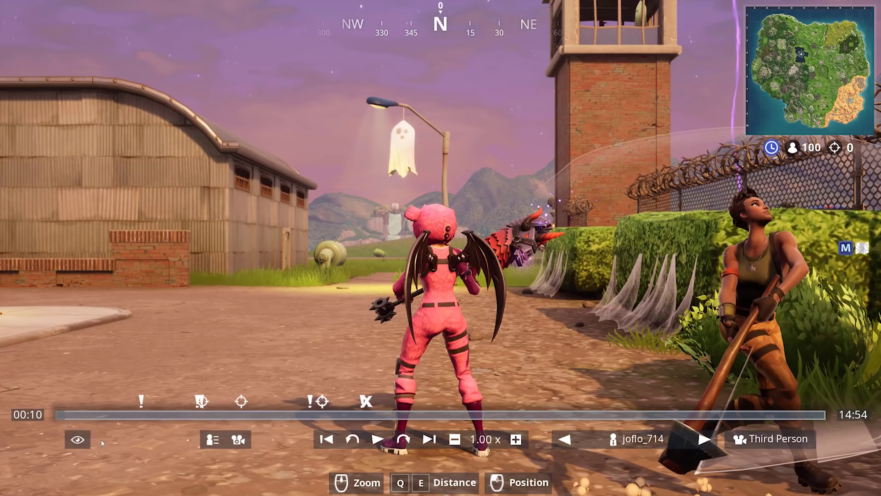
# - Fully hide the replay HUD, and restore it to fully visible
pyautogui.click(78, 440)
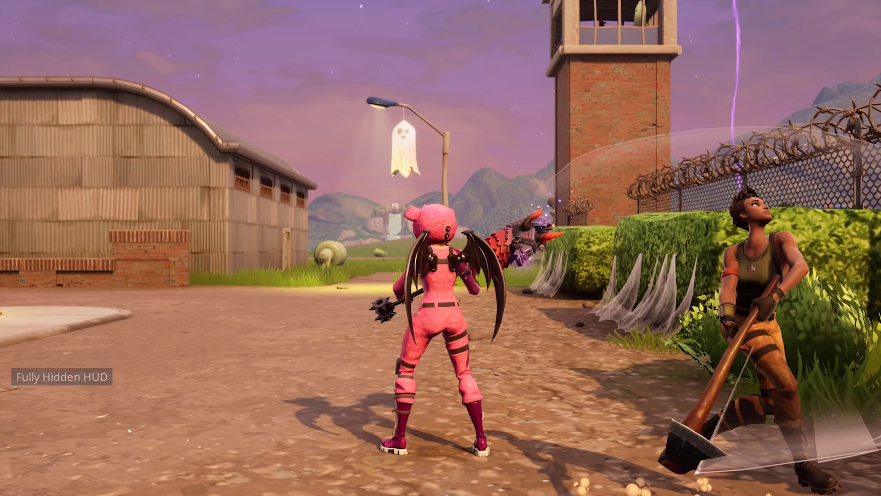
pyautogui.press('Escape')
pyautogui.press('Escape')
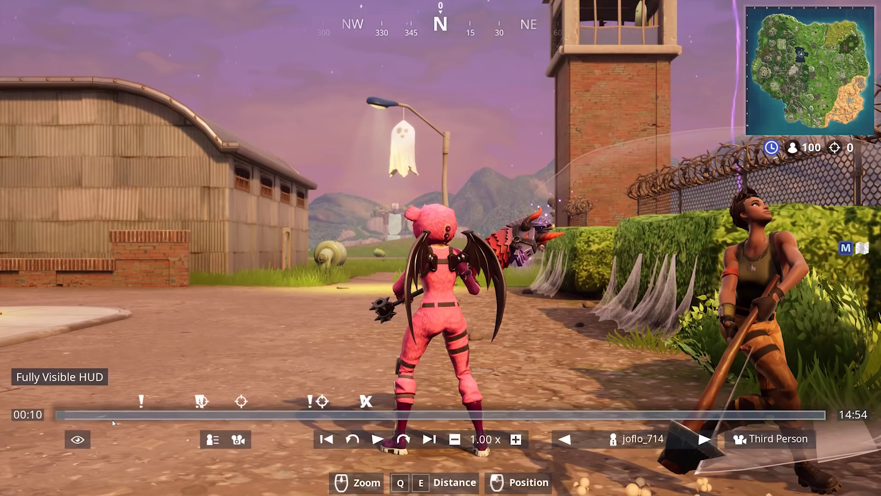
# - Follow the last team 2 player in the player list and look through the other listed players
pyautogui.click(213, 440)
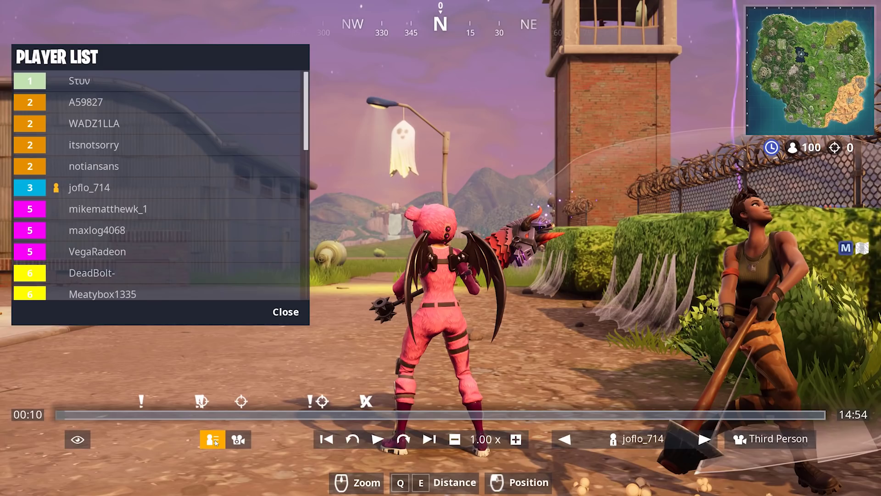
pyautogui.click(119, 165)
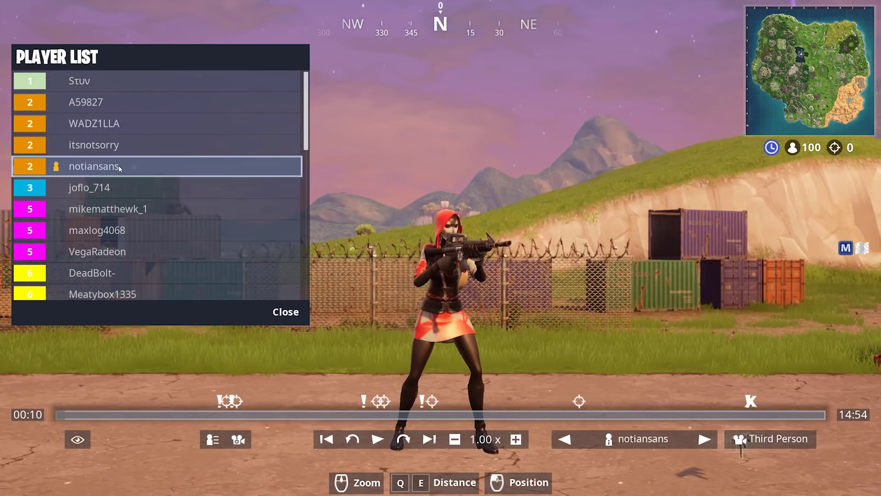
pyautogui.scroll(-8, 180, 211)
pyautogui.scroll(1, 174, 224)
pyautogui.scroll(7, 175, 228)
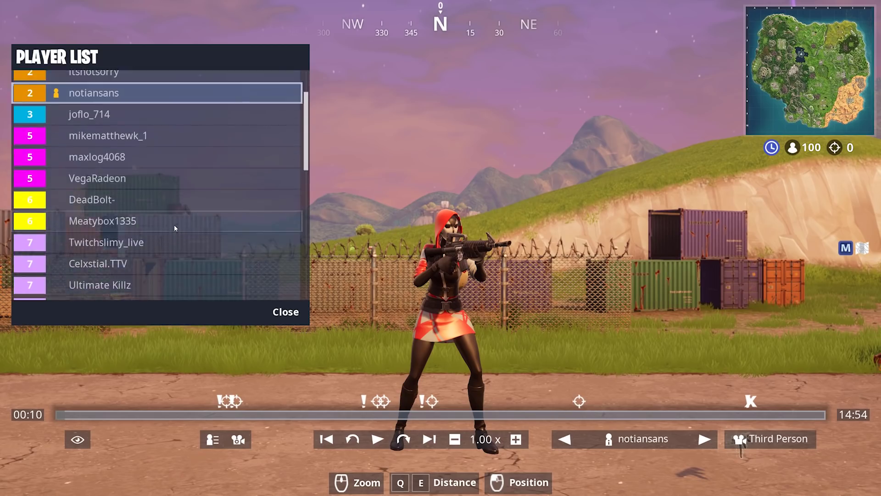
pyautogui.scroll(-5, 175, 229)
pyautogui.scroll(4, 165, 220)
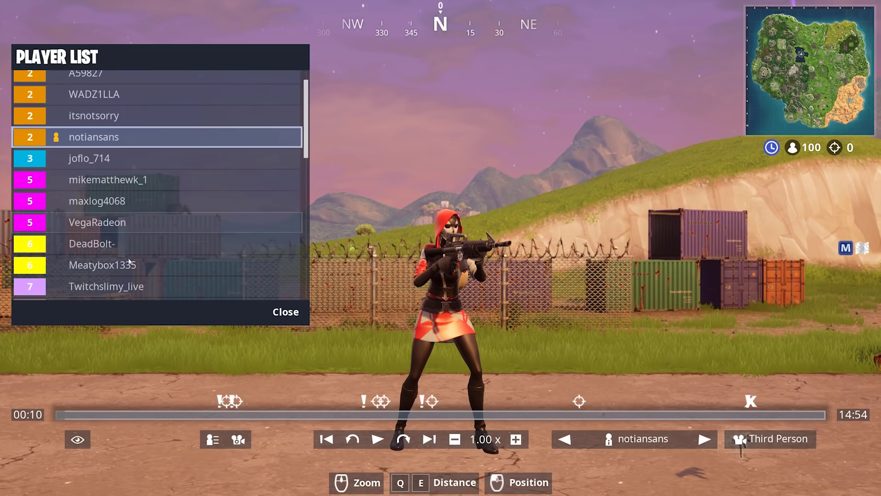
pyautogui.scroll(-4, 128, 225)
pyautogui.scroll(6, 134, 243)
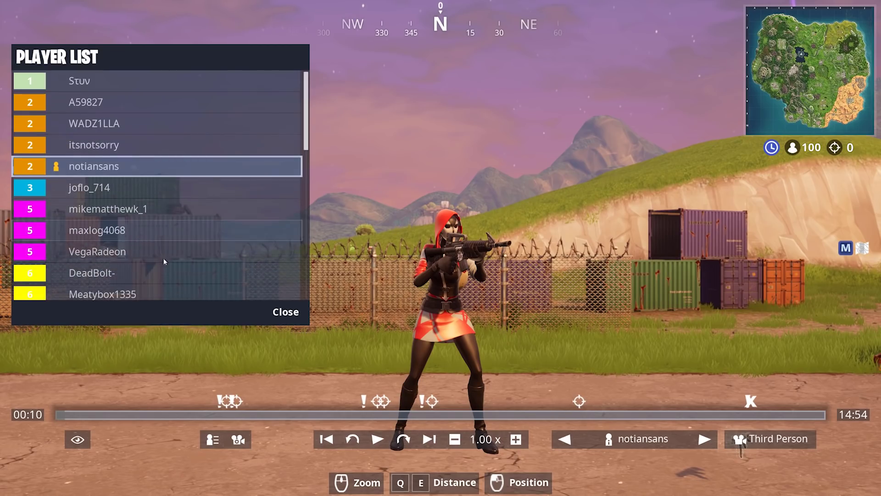
# - Examine the Third Person camera settings and the available camera modes without changing them
pyautogui.click(240, 441)
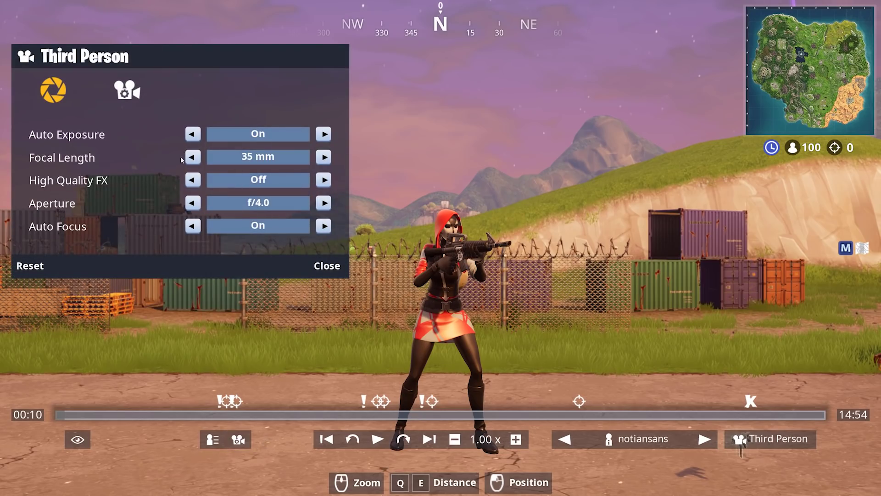
pyautogui.click(329, 445)
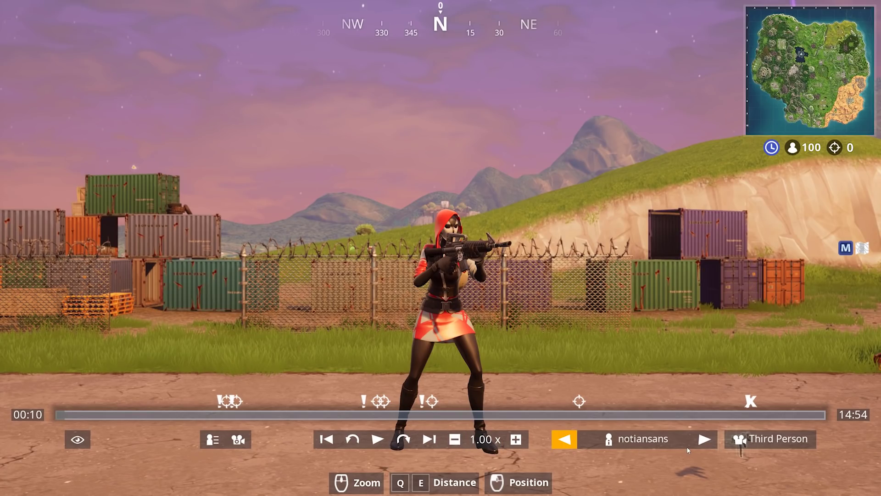
pyautogui.click(771, 445)
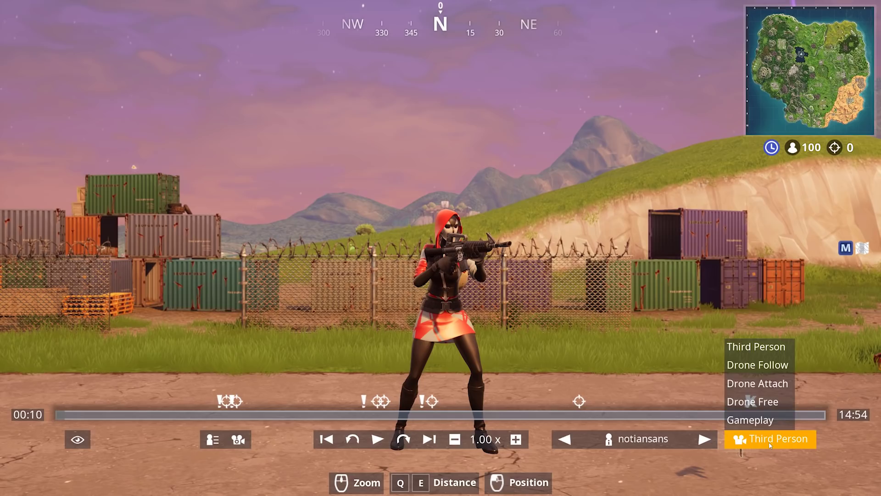
pyautogui.click(771, 445)
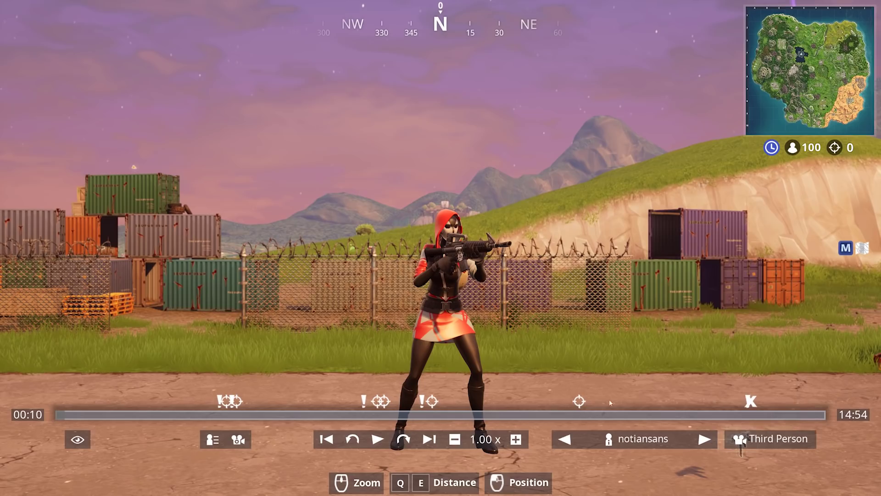
# - Jump the replay to 05:55 and move the camera back from the followed player in Drone Free mode
pyautogui.click(360, 416)
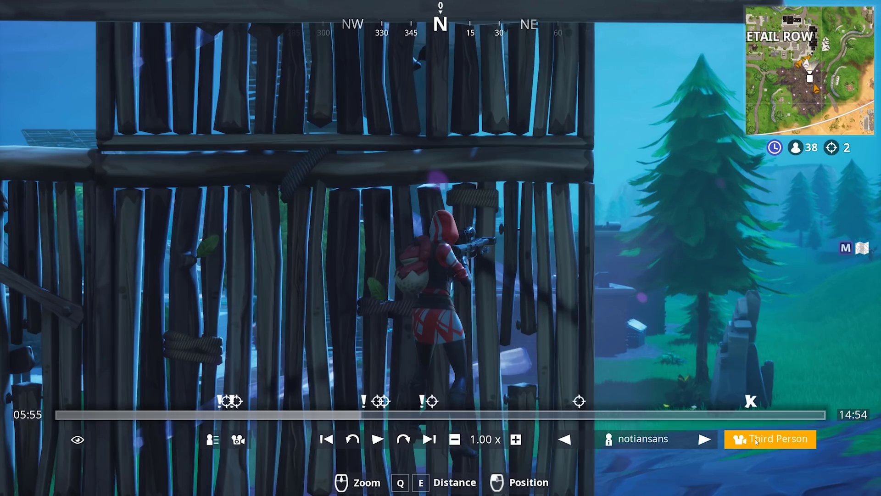
pyautogui.click(756, 442)
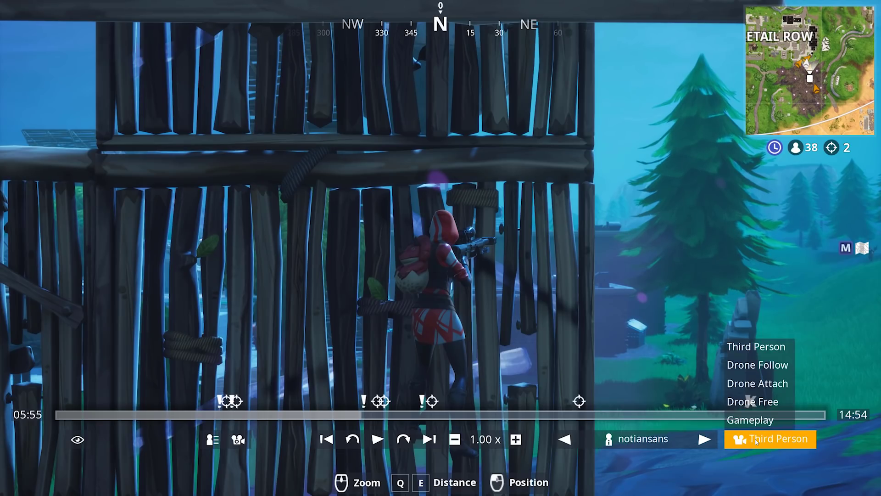
pyautogui.click(755, 401)
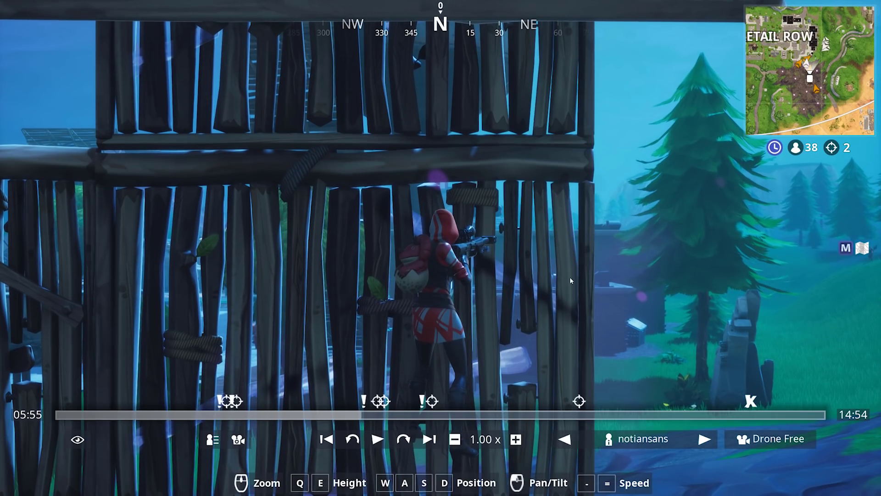
pyautogui.press('d')
pyautogui.press('s')
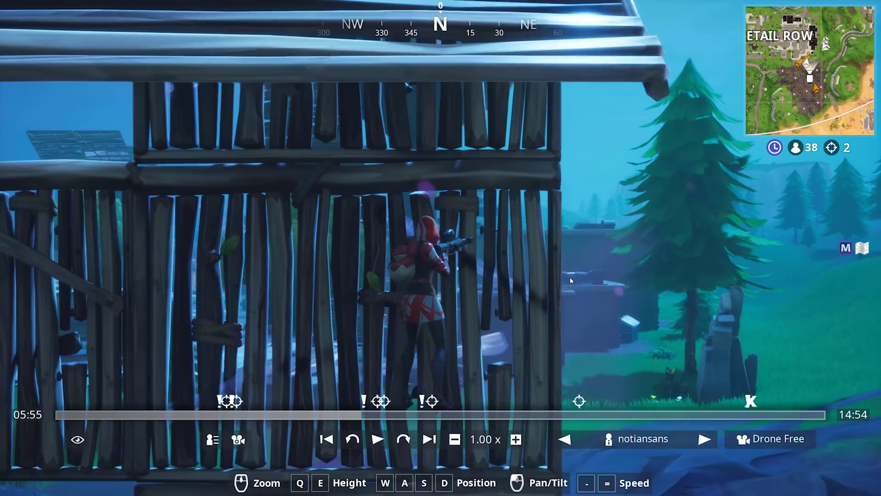
# - Fly the drone camera closer to the wooden wall, raise it above the roof, and bring it back down and away
pyautogui.press('w')
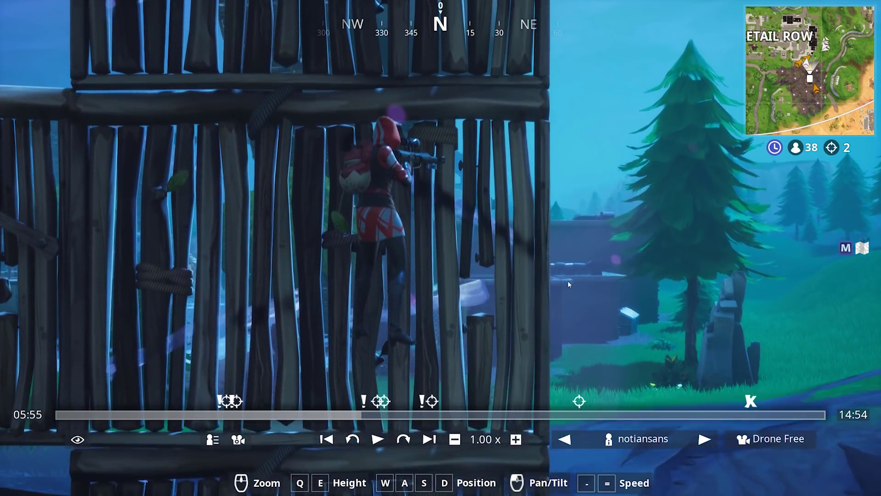
pyautogui.press('e')
pyautogui.press('e')
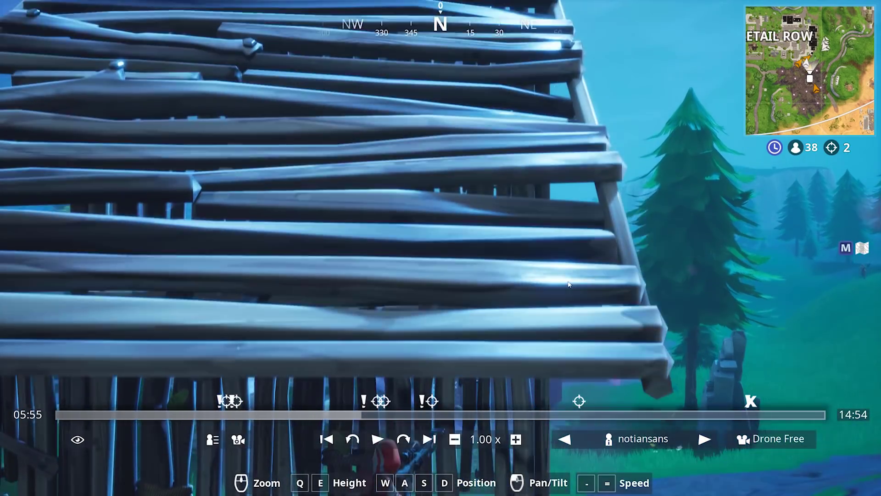
pyautogui.press('q')
pyautogui.press('s')
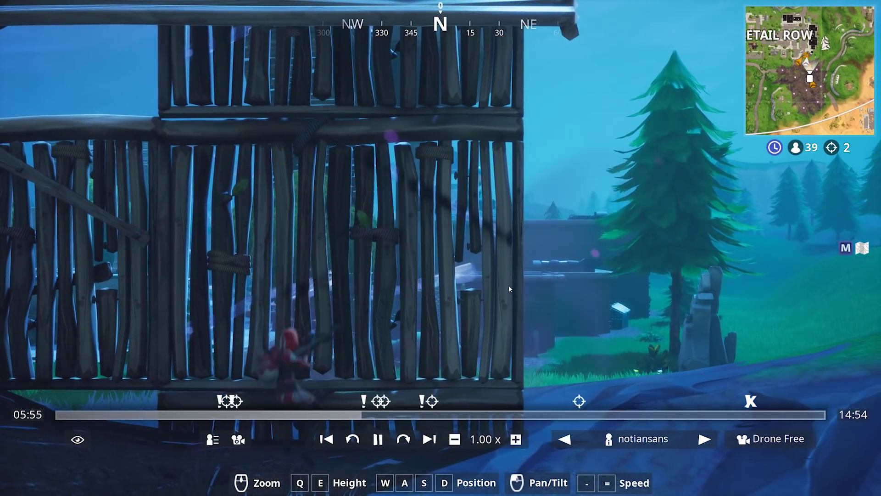
# - Reposition the drone camera behind the followed player at the wall's end, facing northeast toward the open grass
pyautogui.press('w')
pyautogui.press('a')
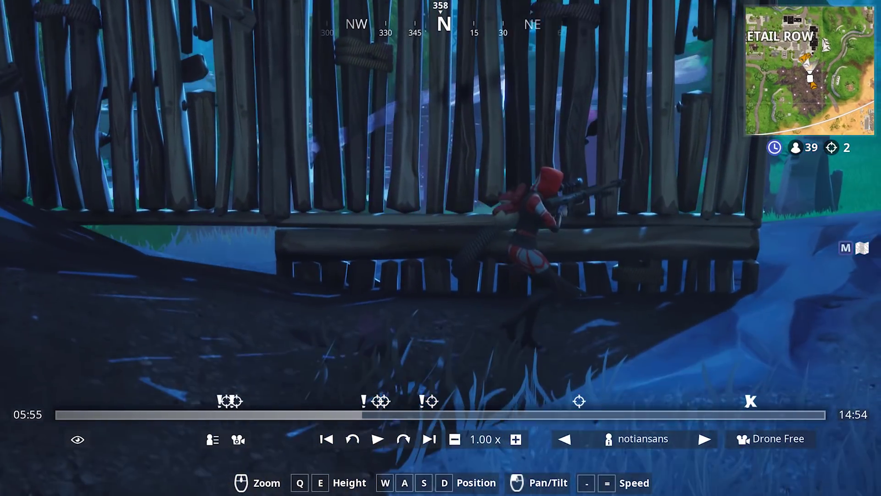
pyautogui.press('d')
pyautogui.press('d')
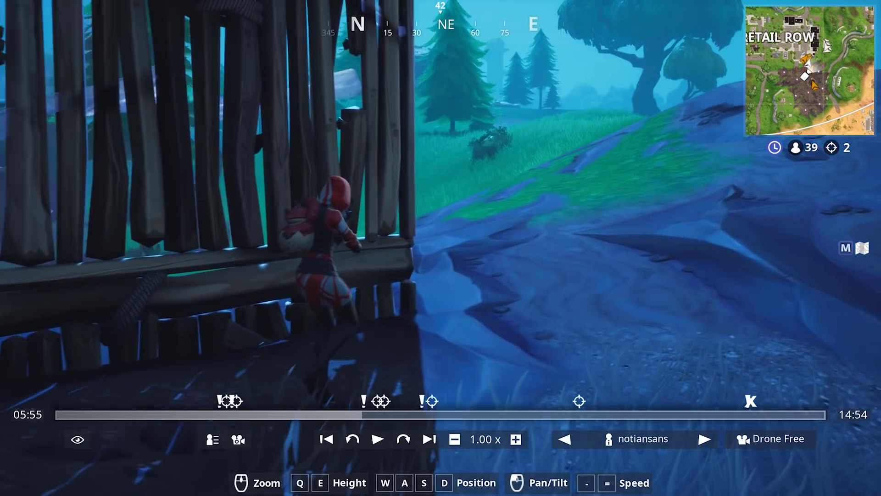
pyautogui.press('a')
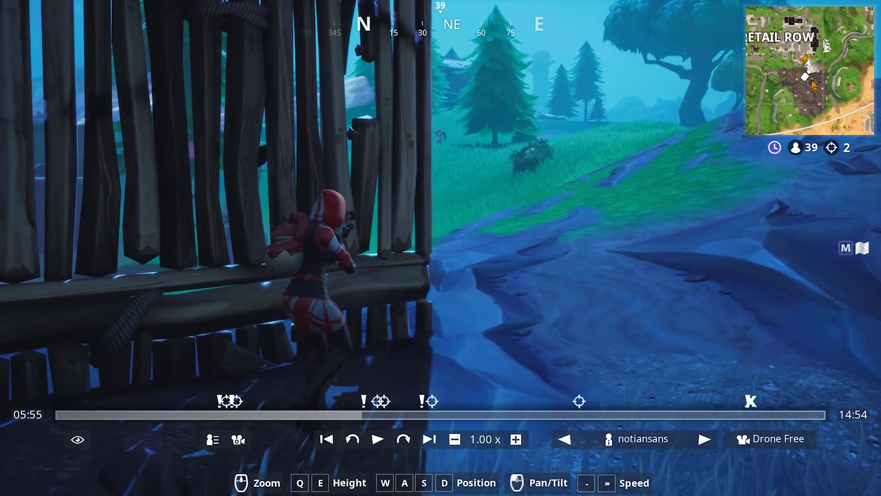
pyautogui.press('a')
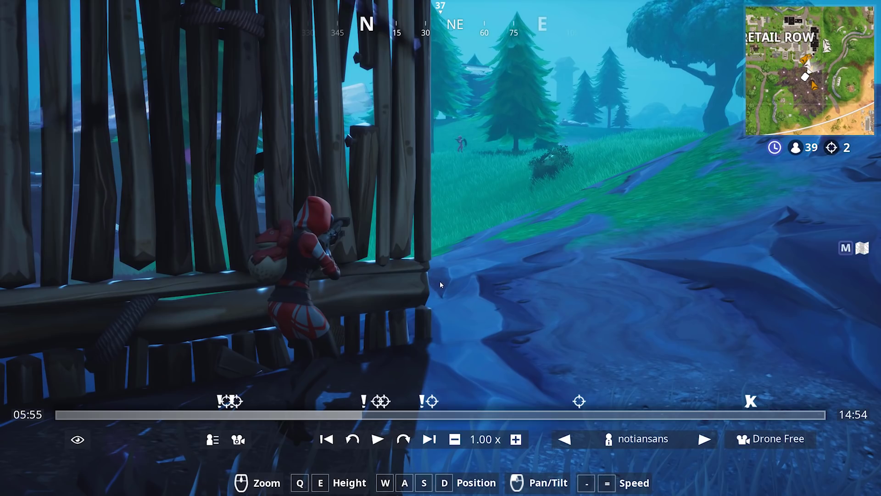
# - Zoom the camera lens in and out, going down to a 20 mm focal length and ending at 96 mm
pyautogui.scroll(5, 440, 281)
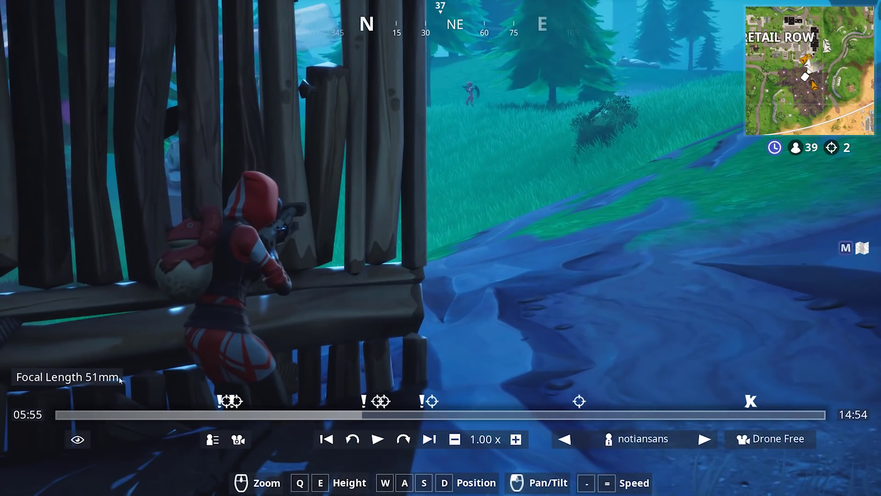
pyautogui.scroll(-8, 326, 327)
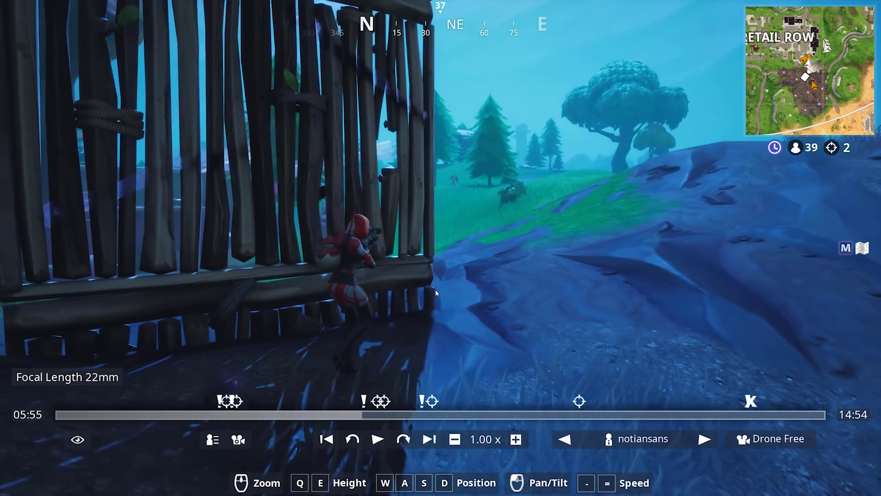
pyautogui.scroll(-1, 436, 290)
pyautogui.scroll(4, 430, 287)
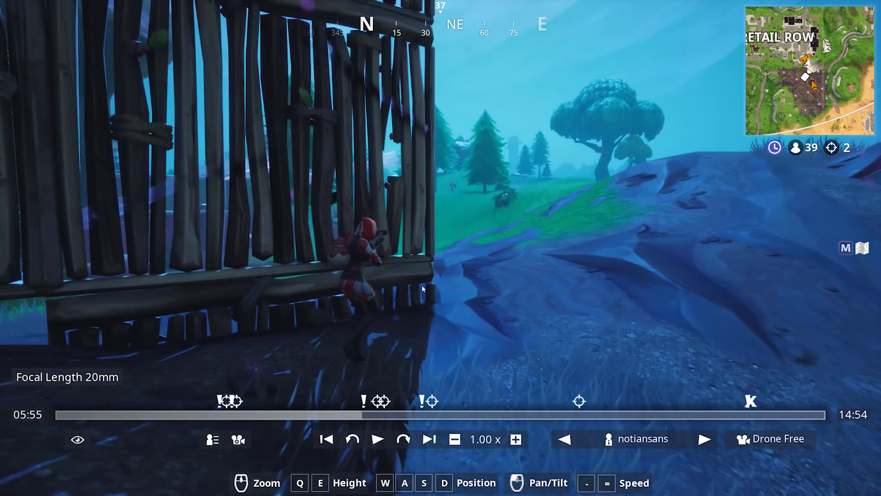
pyautogui.scroll(12, 423, 286)
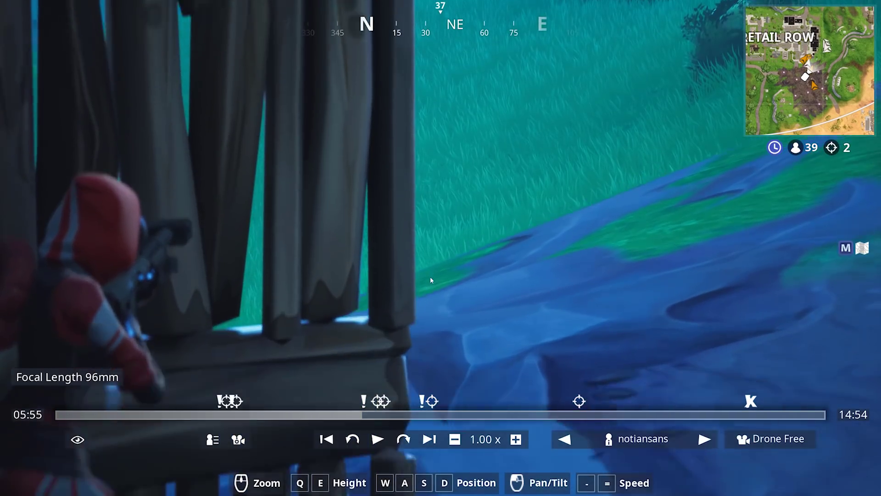
# - Reframe the zoomed shot to show the player behind the wall and the distant opponent in the grass
pyautogui.moveTo(429, 277); pyautogui.dragTo(429, 257)
pyautogui.press('a')
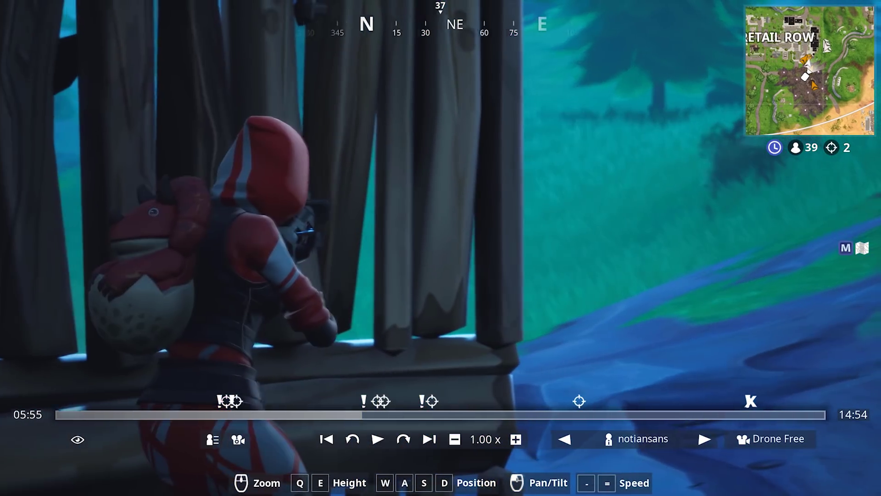
pyautogui.press('d')
pyautogui.press('a')
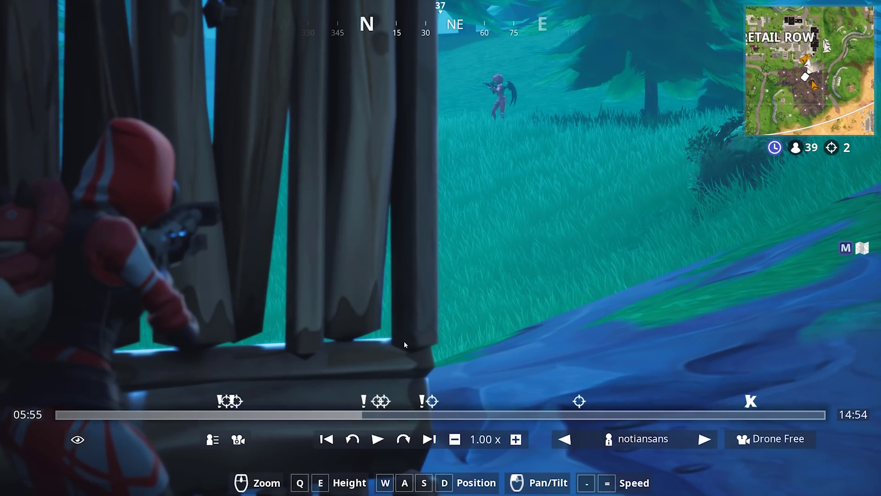
# - Switch to OBS to check the display capture preview and recording controls, and return to Fortnite
pyautogui.hotkey('alt', 'Tab')
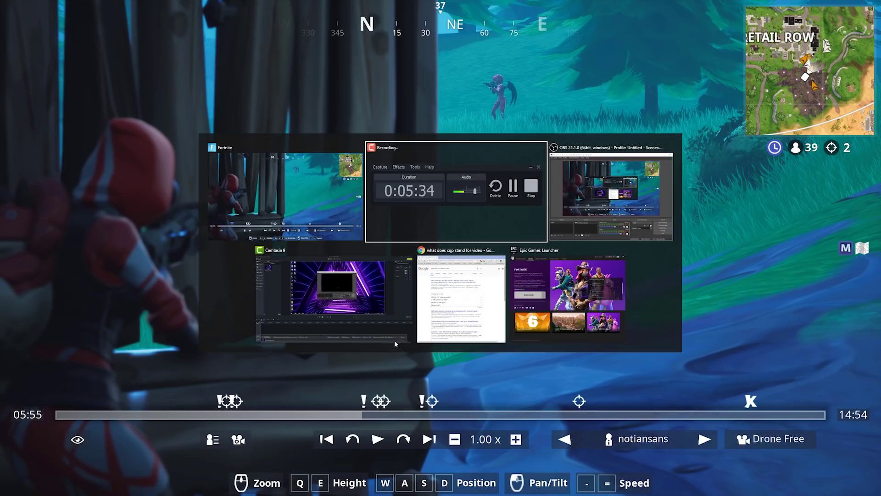
pyautogui.hotkey('alt', 'Tab')
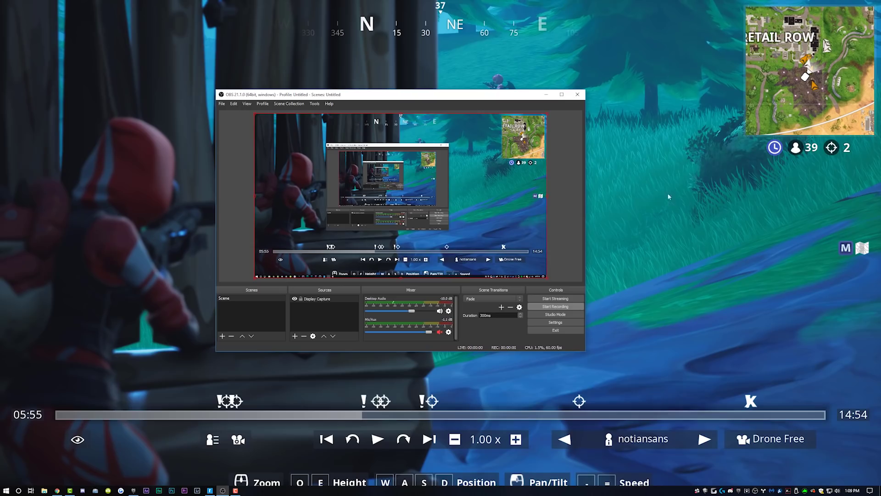
pyautogui.click(646, 224)
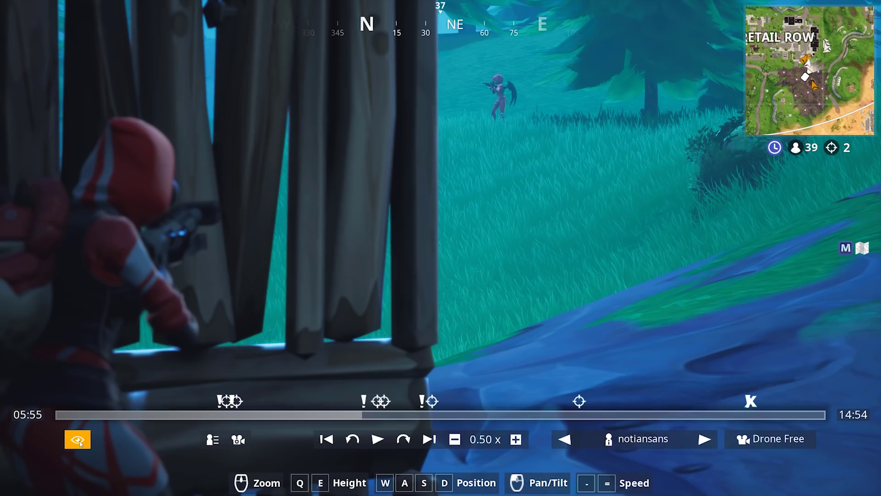
# - Play the shot at 0.50x speed with the HUD hidden, restore the HUD, and pause the replay at 05:56
pyautogui.click(79, 442)
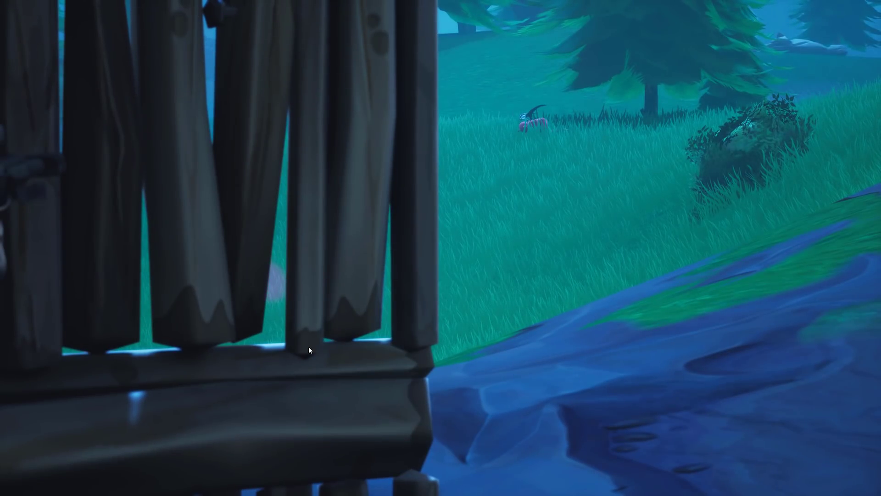
pyautogui.press('space')
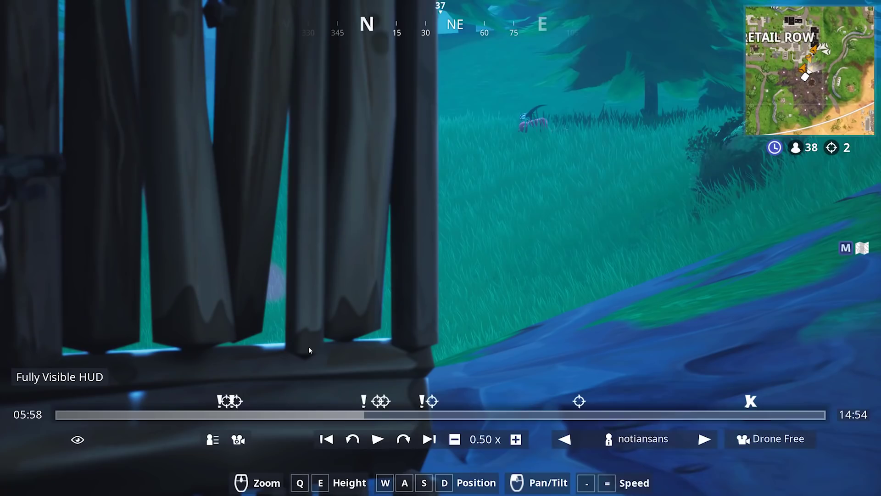
pyautogui.press('space')
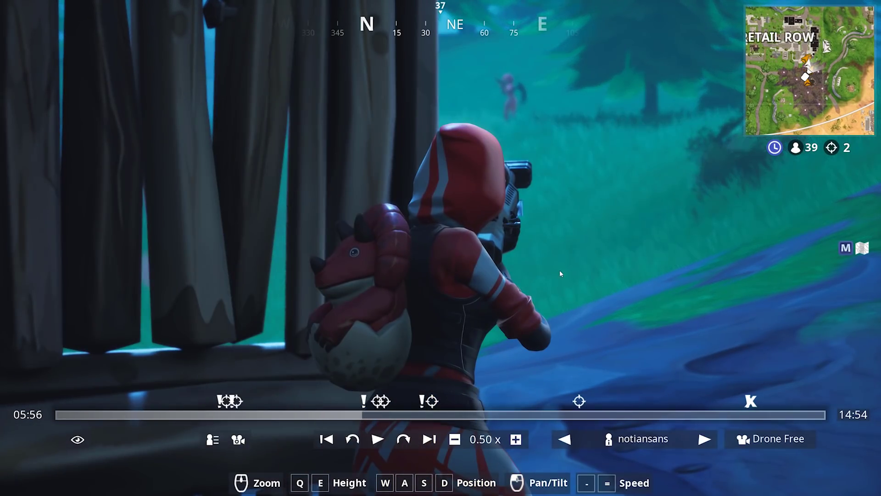
# - Fly the camera around to face the followed player from the front and zoom in to a 210.54 mm focal length
pyautogui.press('w')
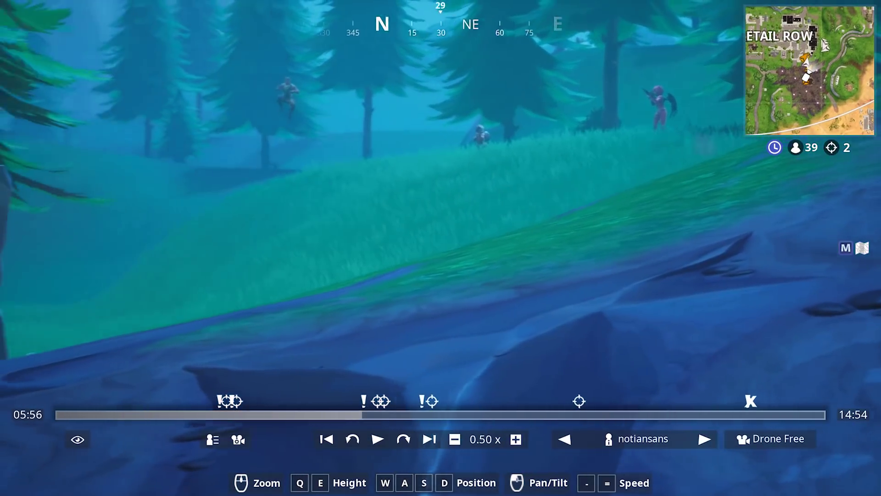
pyautogui.scroll(5, 861, 233)
pyautogui.press('s')
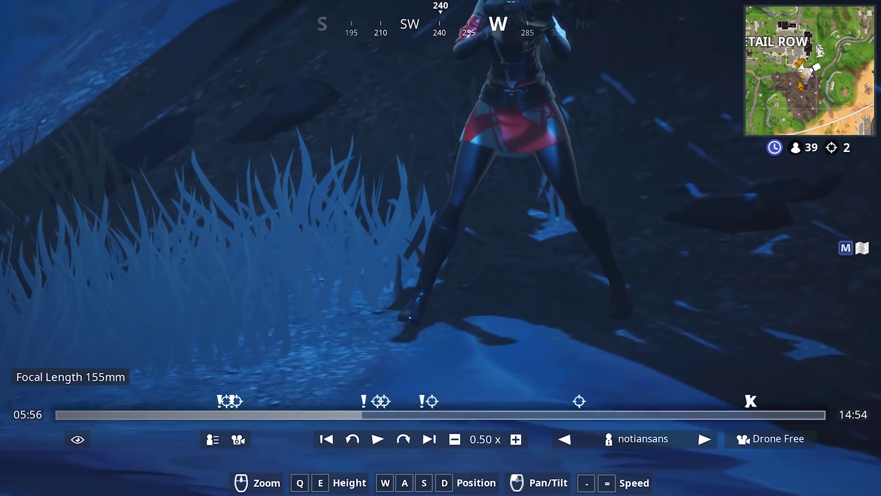
pyautogui.scroll(4, 498, 318)
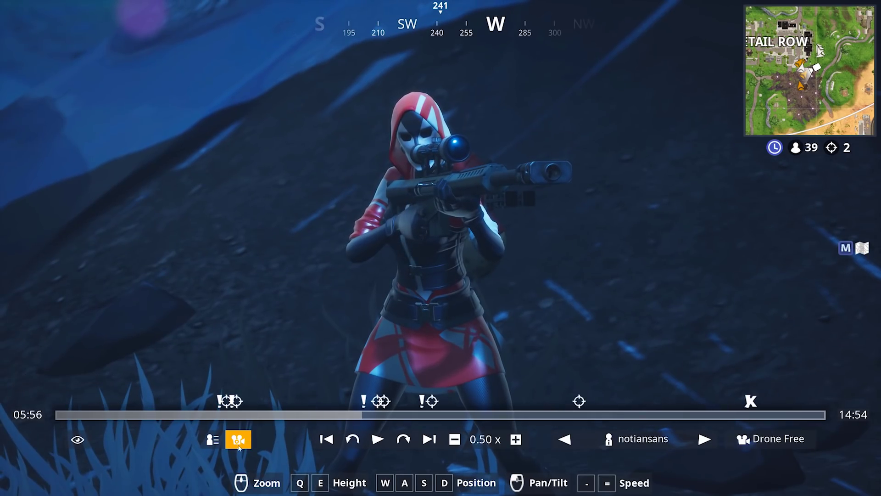
# - Try turning off Auto Focus in the Drone Free settings and setting the Focus Distance to 1,492 cm
pyautogui.click(239, 440)
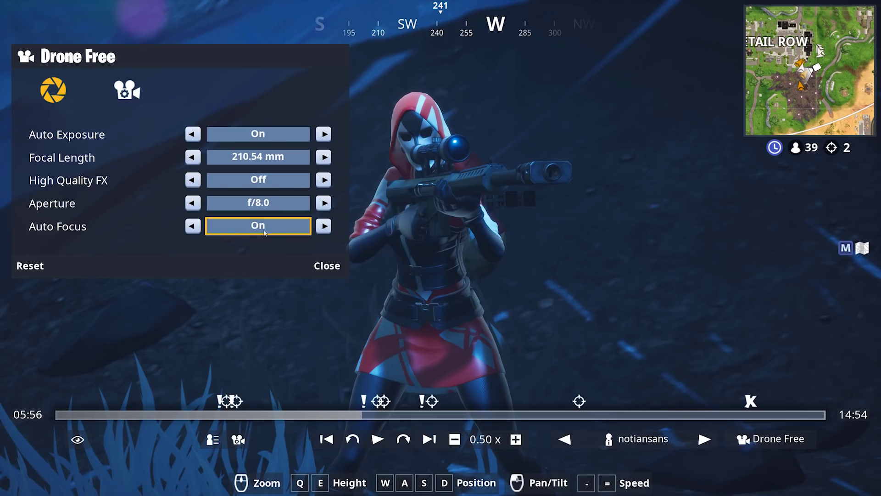
pyautogui.click(327, 228)
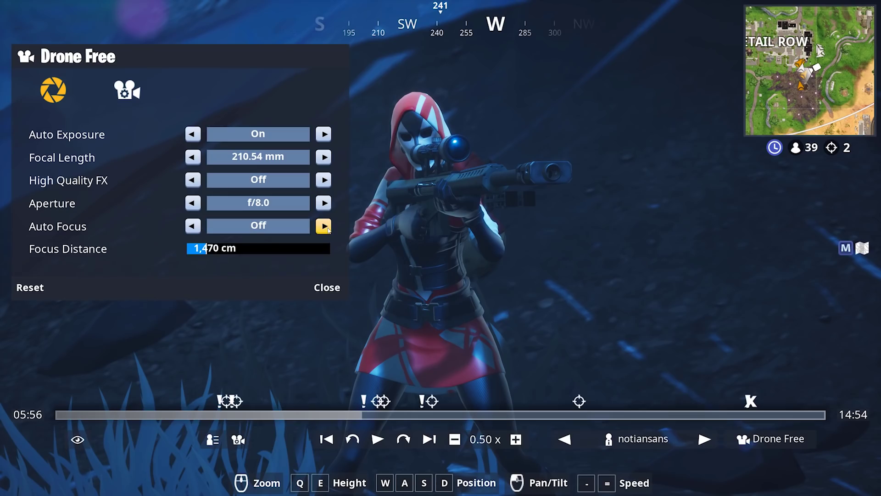
pyautogui.click(327, 288)
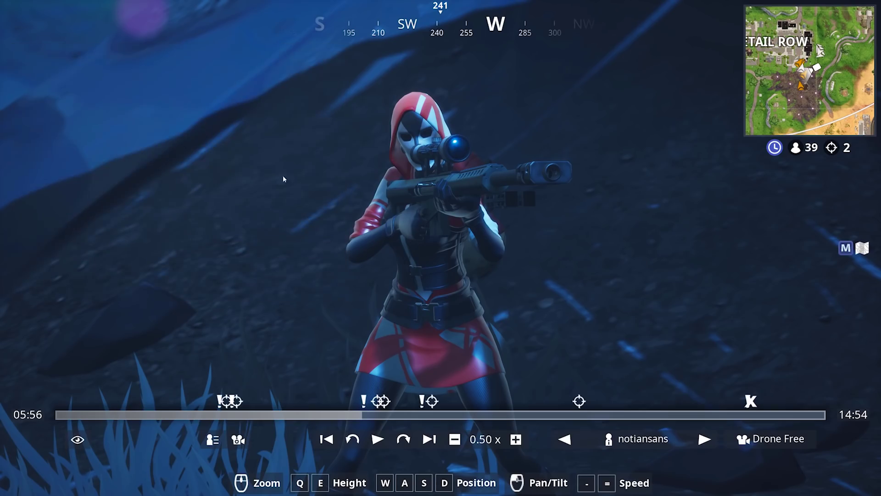
pyautogui.click(238, 439)
pyautogui.moveTo(202, 252)
pyautogui.mouseDown()
pyautogui.moveTo(247, 255)
pyautogui.moveTo(198, 256)
pyautogui.moveTo(206, 256)
pyautogui.mouseUp()
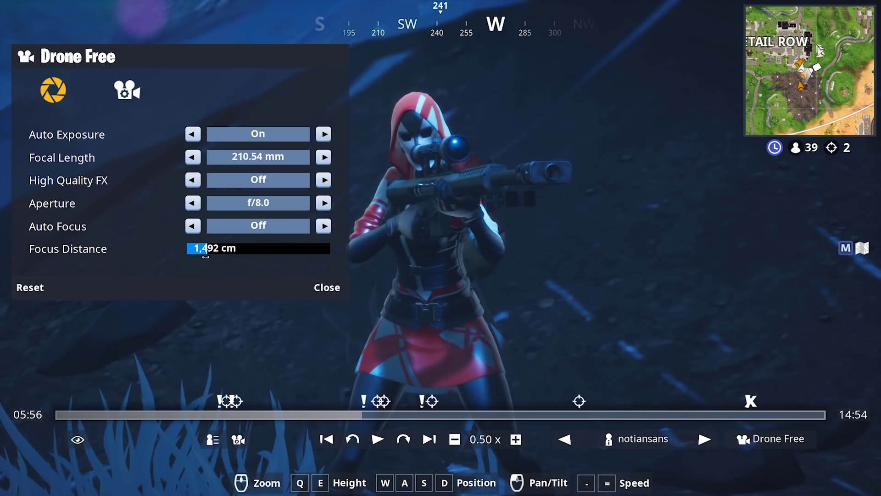
# - Check the Drone Free display and effects settings, turn Auto Focus back on, and close the camera settings
pyautogui.click(133, 94)
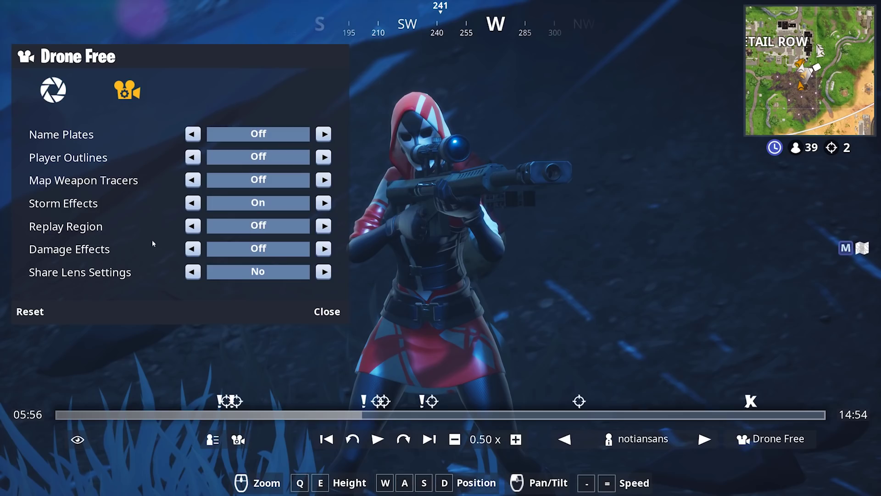
pyautogui.click(59, 94)
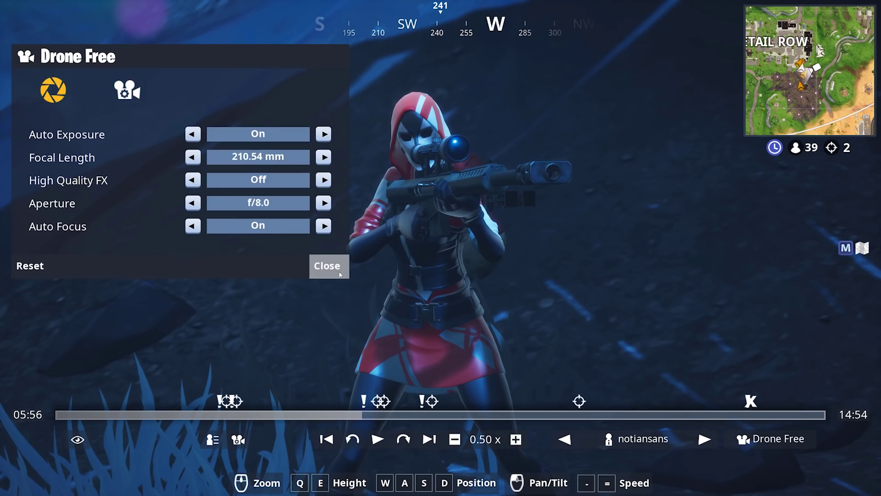
pyautogui.click(335, 272)
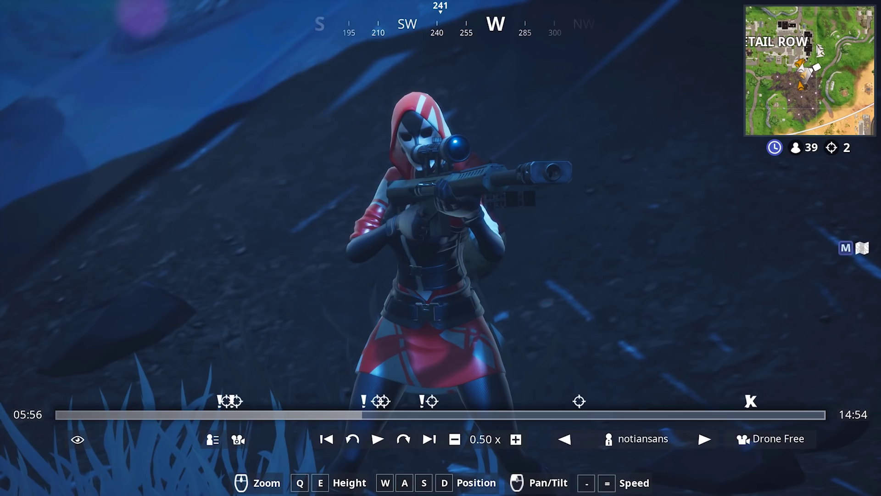
# - Tighten the frontal shot of the player aiming the rifle by adjusting the camera's zoom, height and sideways position
pyautogui.press('d')
pyautogui.press('a')
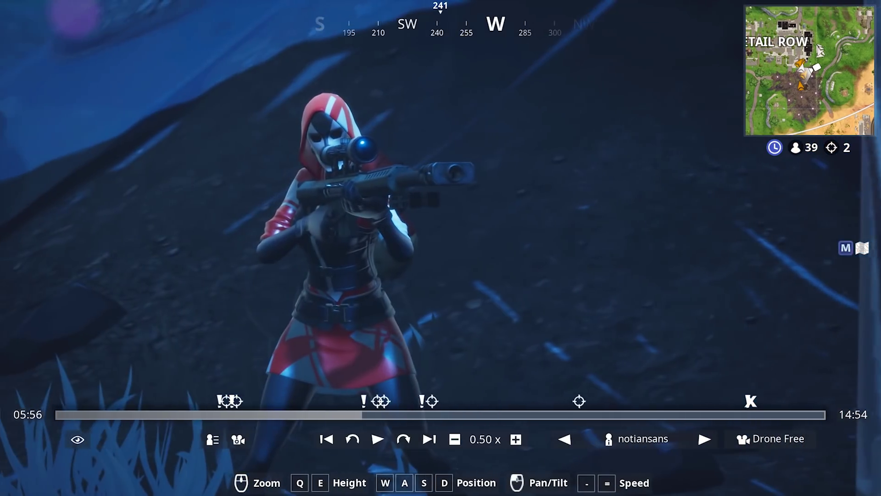
pyautogui.scroll(3, 385, 235)
pyautogui.scroll(-2, 386, 235)
pyautogui.press('a')
pyautogui.press('e')
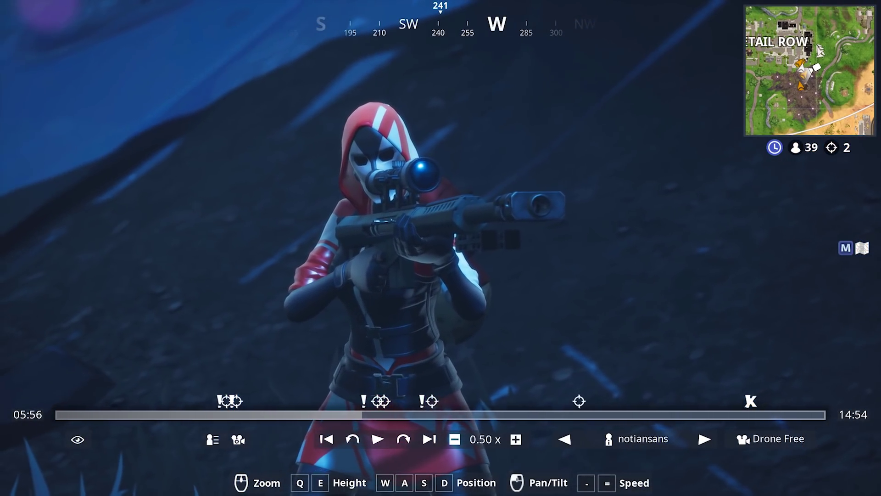
# - Fully hide the HUD and play the frontal close-up of the player
pyautogui.press('Escape')
pyautogui.press('Escape')
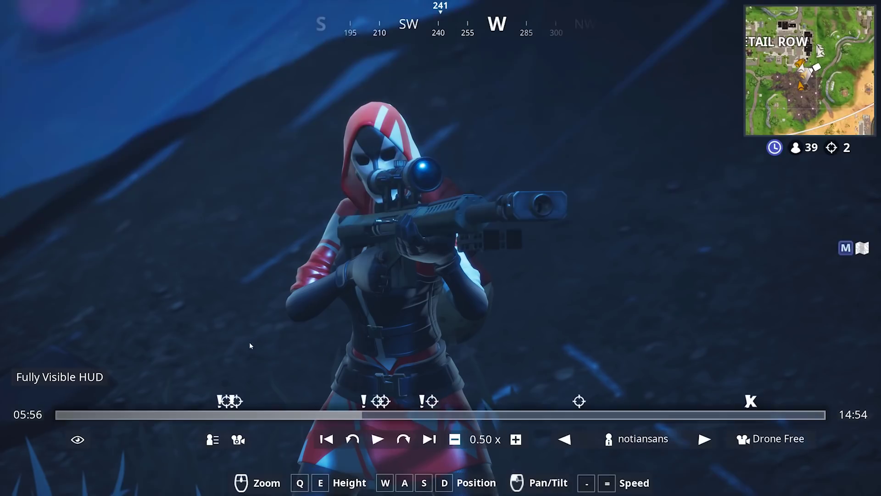
pyautogui.click(77, 442)
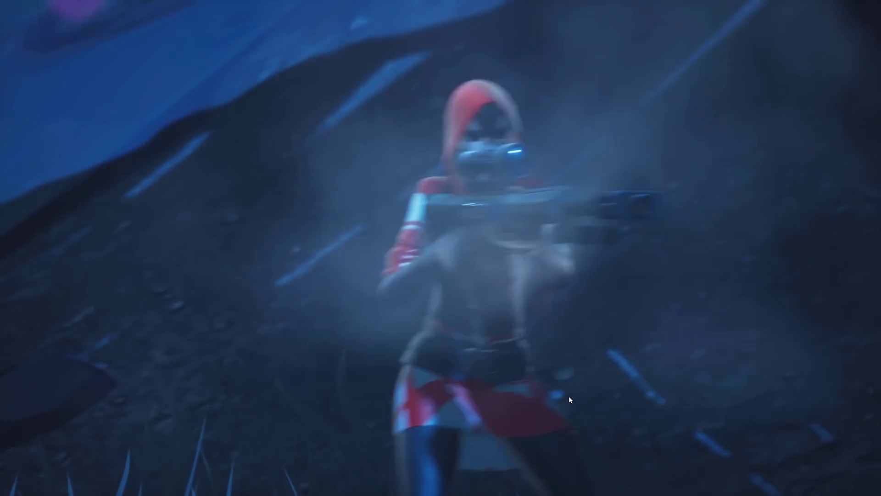
# - Leave the game menu, restore the visible HUD, and rewind the replay to 05:54
pyautogui.press('Escape')
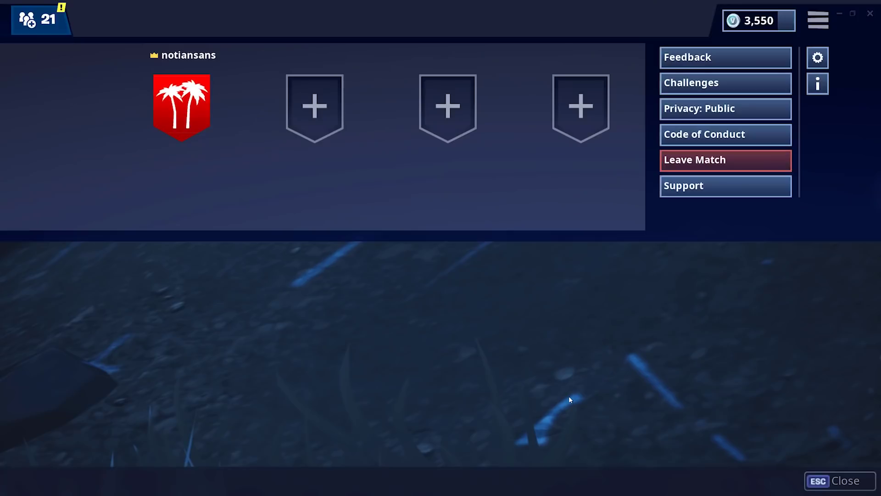
pyautogui.press('Escape')
pyautogui.click(361, 416)
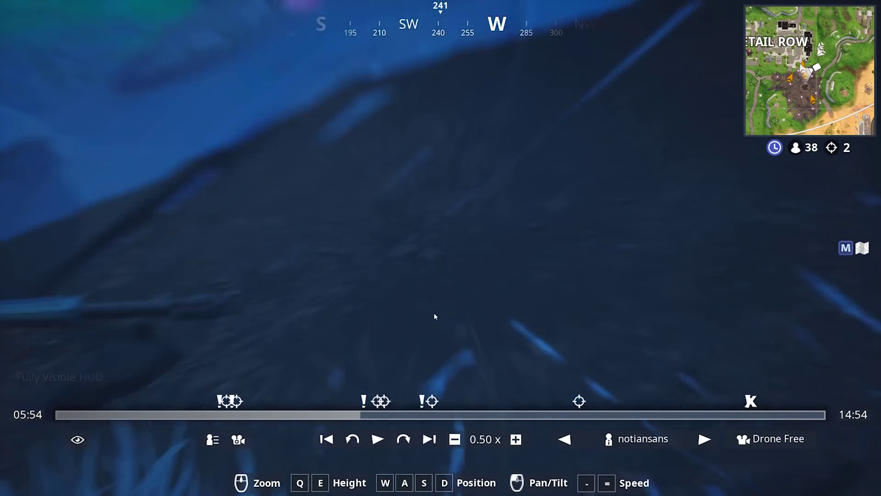
# - Frame the player in the pink bear outfit from behind with the distant enemy in view, zooming to a focal length of about 53 mm
pyautogui.press('w')
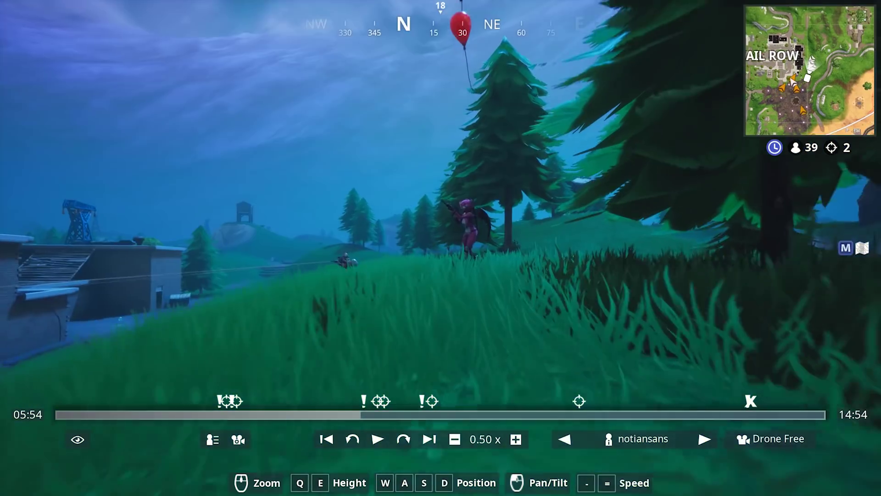
pyautogui.press('w')
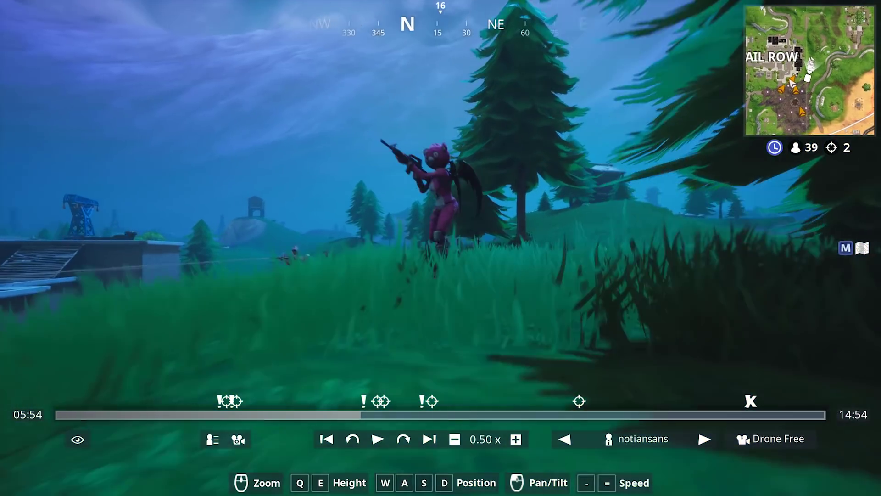
pyautogui.press('w')
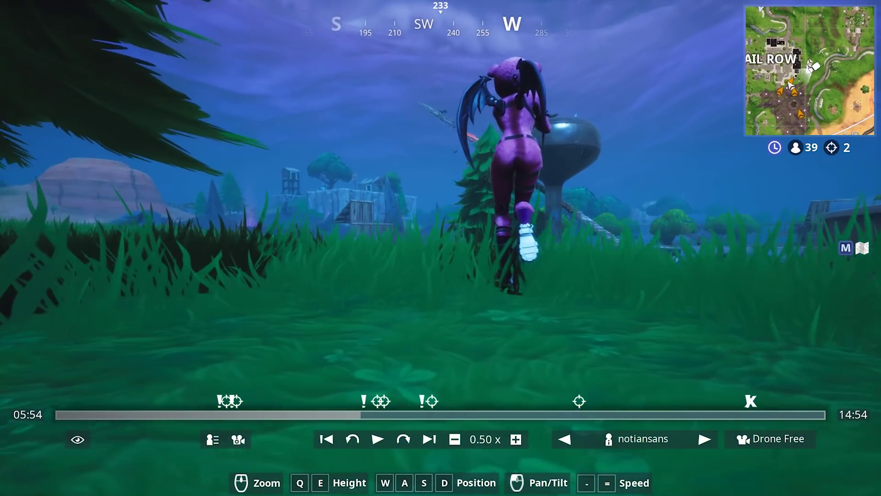
pyautogui.scroll(5, 281, 288)
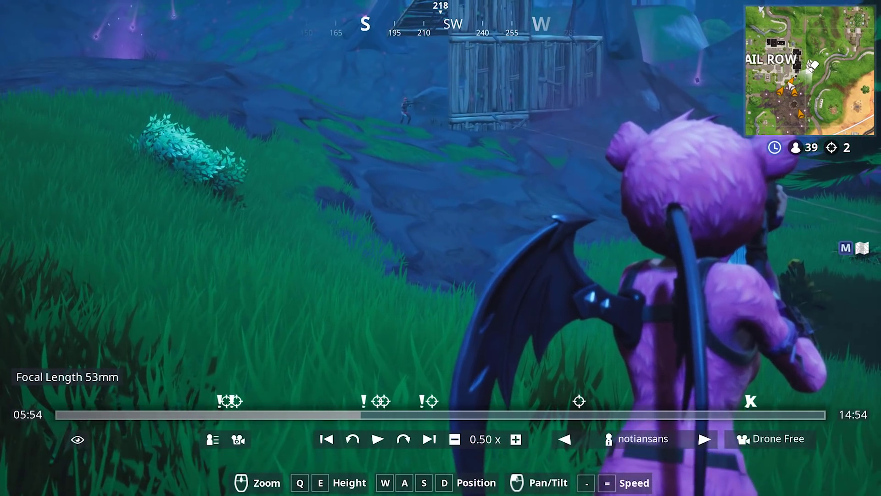
pyautogui.press('w')
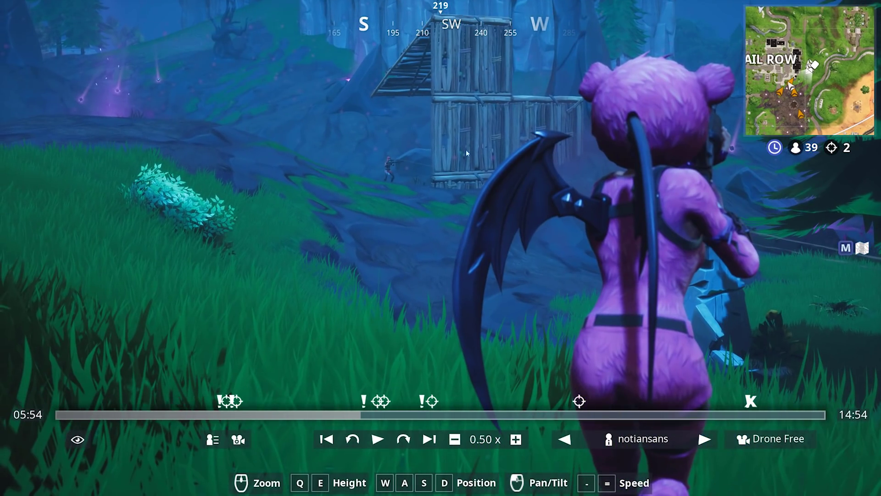
# - Turn Auto Focus off for the Drone Free camera, close its settings, and fully hide the HUD for the shot
pyautogui.click(238, 439)
pyautogui.click(192, 226)
pyautogui.click(192, 225)
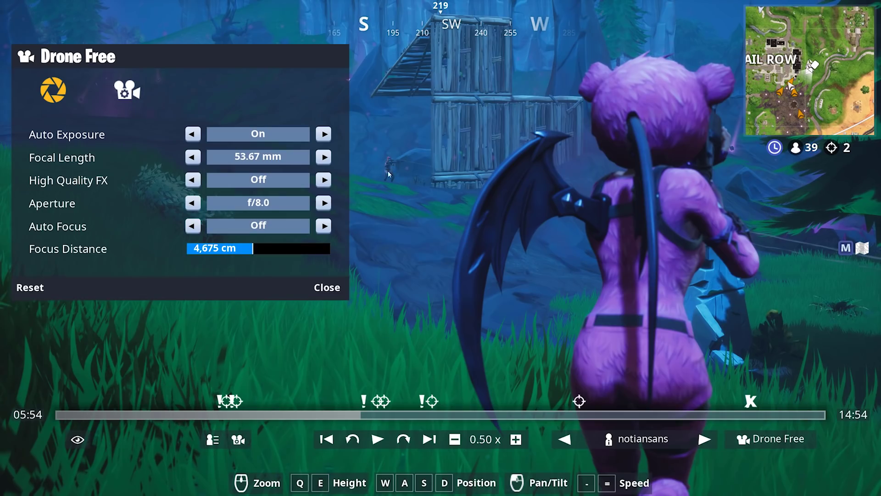
pyautogui.click(327, 288)
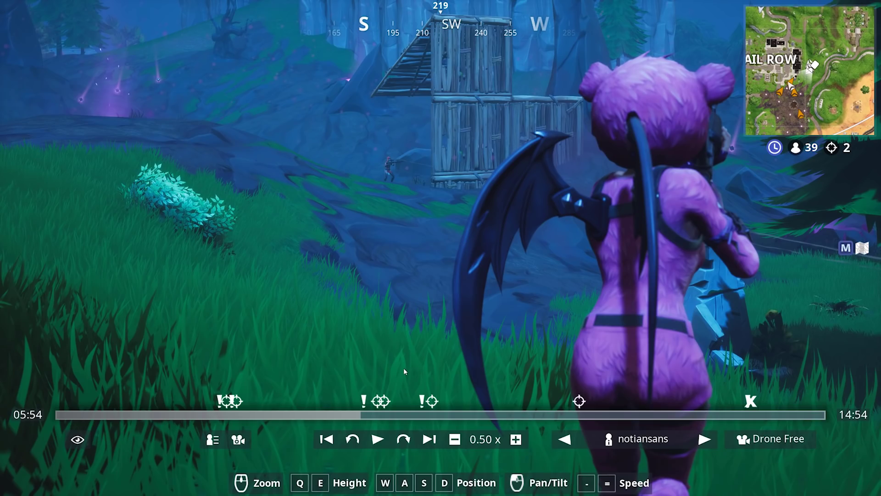
pyautogui.press('h')
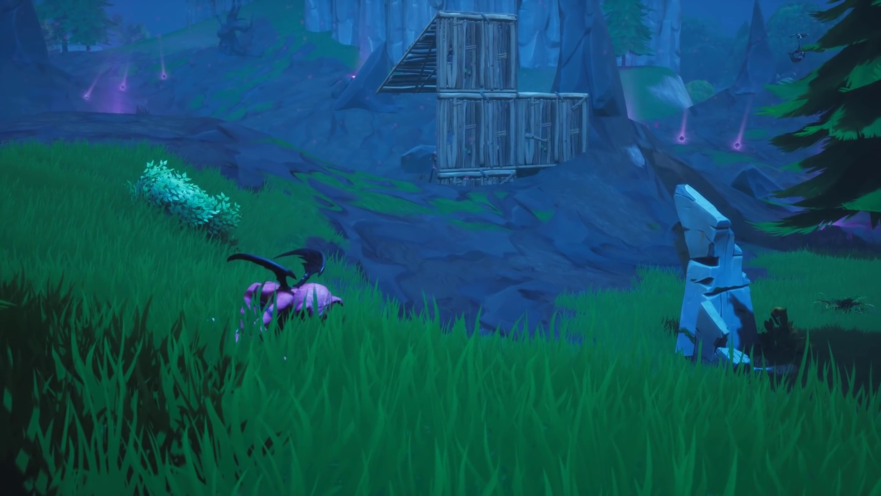
pyautogui.hotkey('alt', 'Tab')
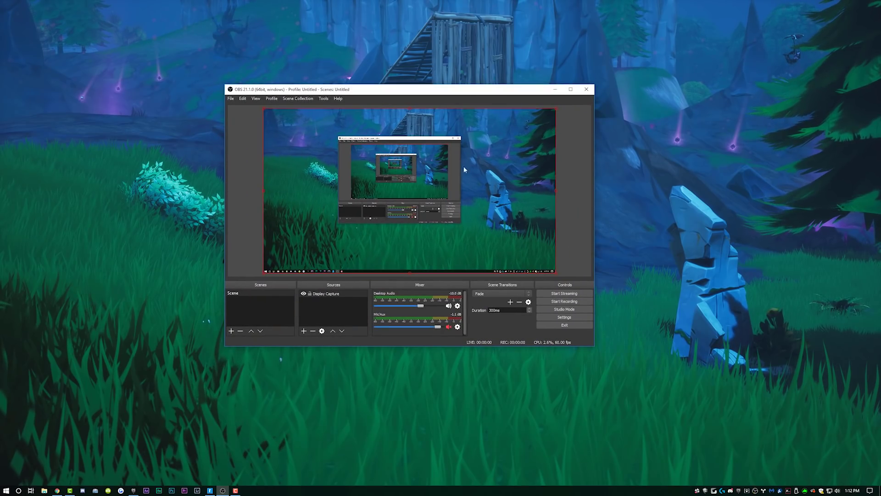
pyautogui.click(229, 100)
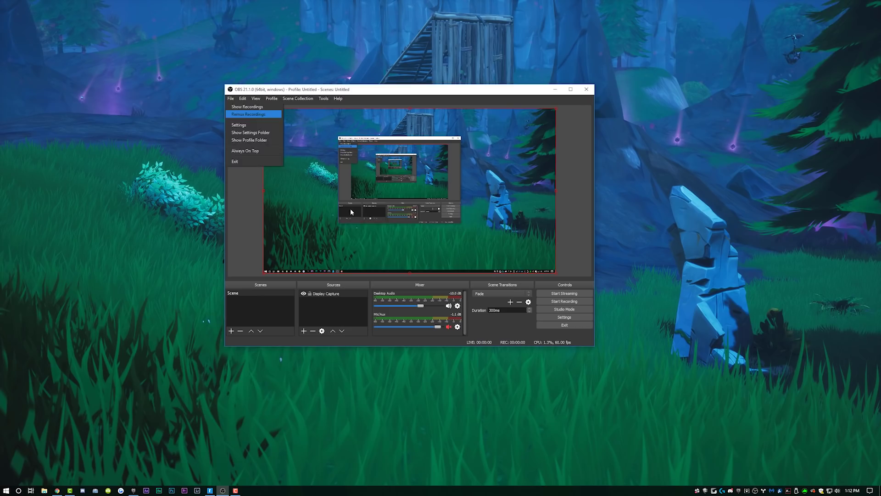
pyautogui.click(248, 113)
pyautogui.click(478, 210)
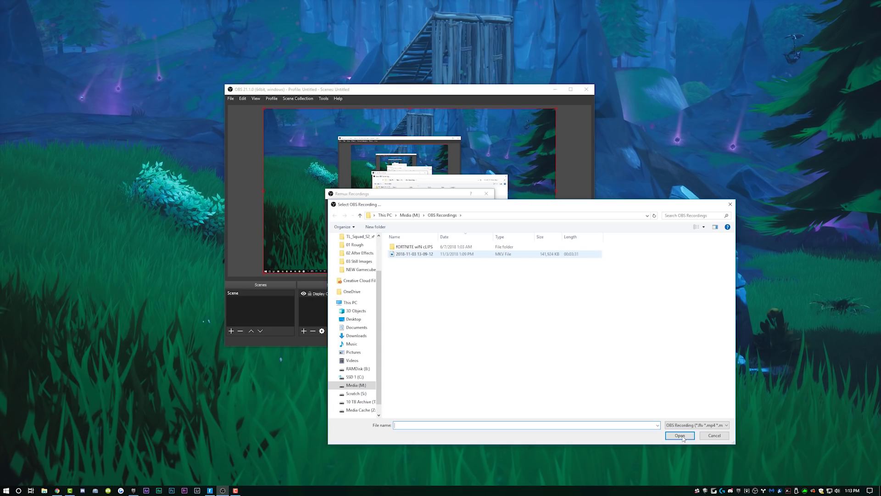
pyautogui.click(682, 436)
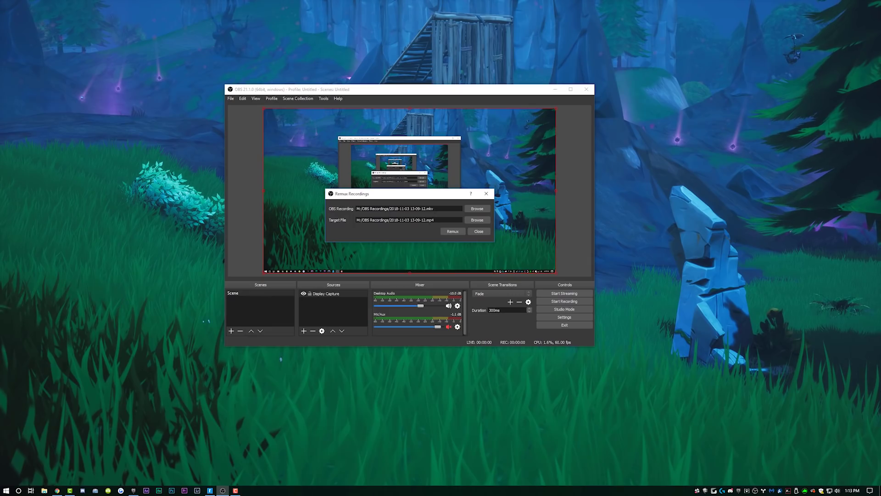
pyautogui.click(452, 232)
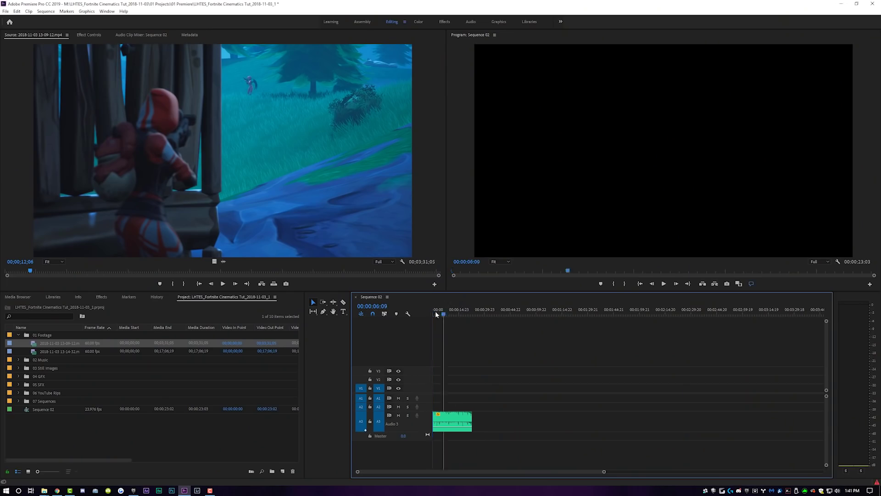
# - Switch to Premiere Pro and listen to the opening of the music track from the start of Sequence 02
pyautogui.moveTo(436, 315); pyautogui.dragTo(434, 401)
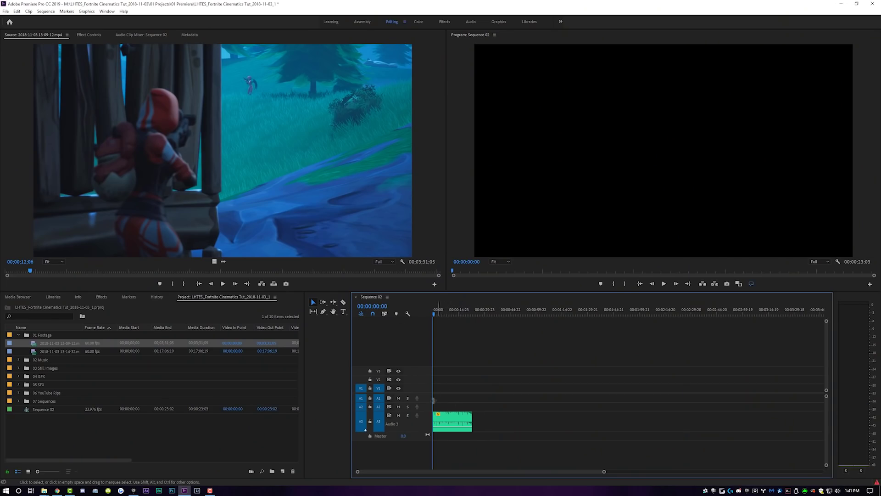
pyautogui.press('space')
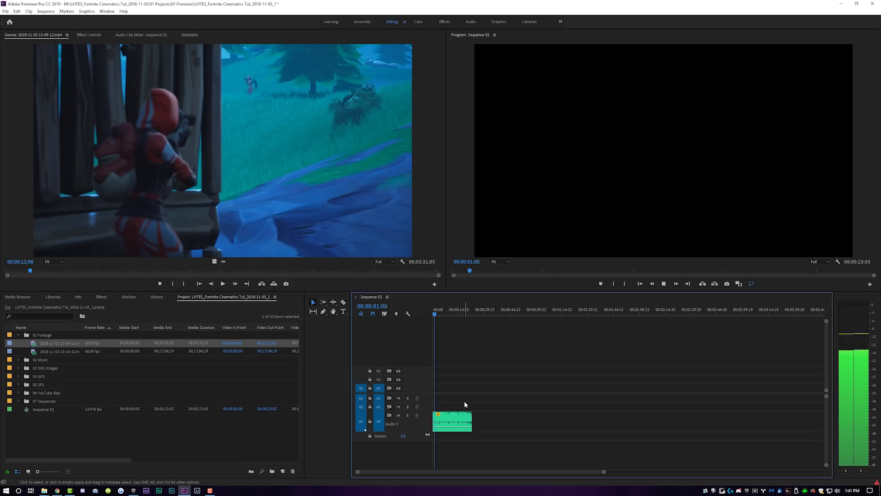
pyautogui.press('space')
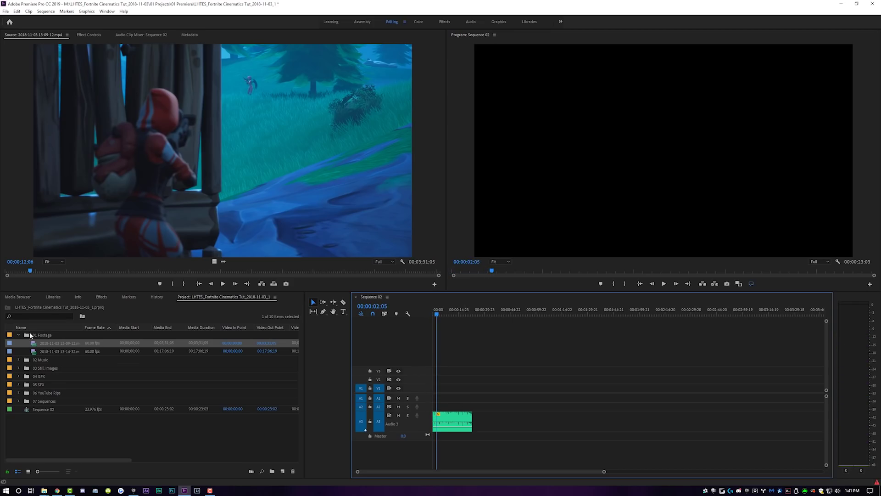
pyautogui.doubleClick(37, 346)
pyautogui.moveTo(21, 271); pyautogui.dragTo(34, 270)
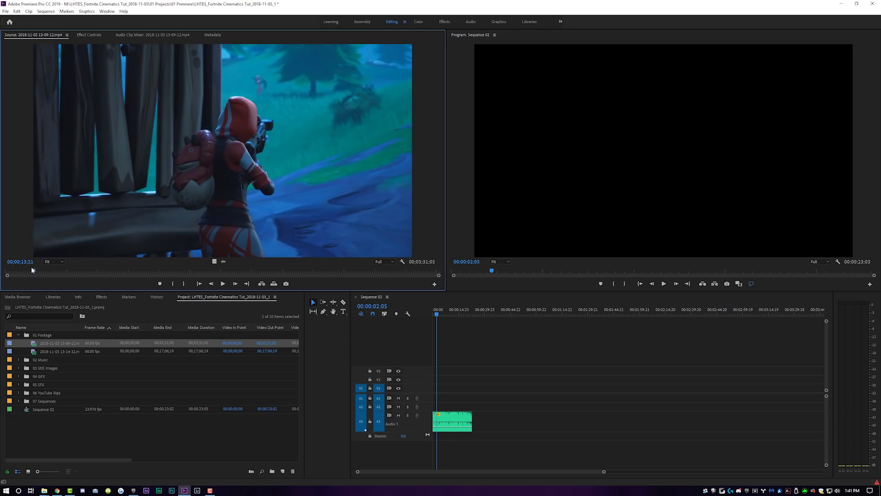
pyautogui.press('i')
pyautogui.press('space')
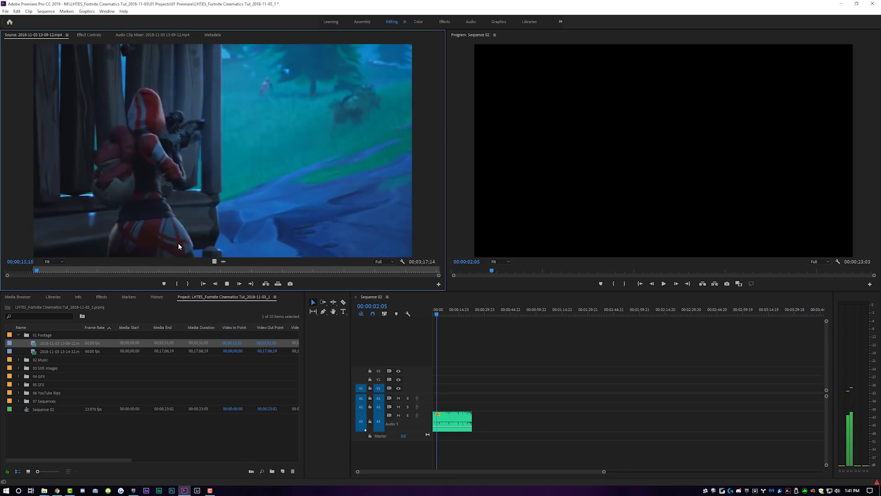
pyautogui.press('space')
pyautogui.press('o')
pyautogui.moveTo(204, 164); pyautogui.dragTo(520, 388)
pyautogui.moveTo(142, 271); pyautogui.dragTo(187, 266)
pyautogui.press('i')
pyautogui.press('space')
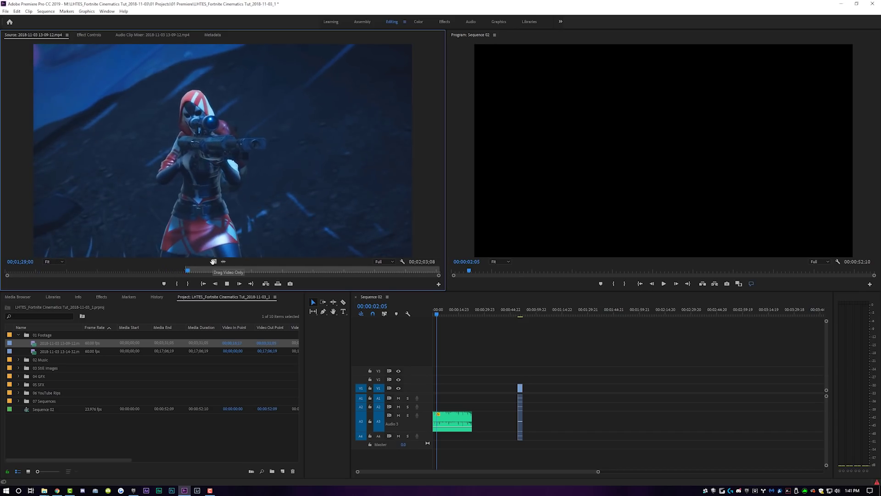
pyautogui.press('o')
pyautogui.press('.')
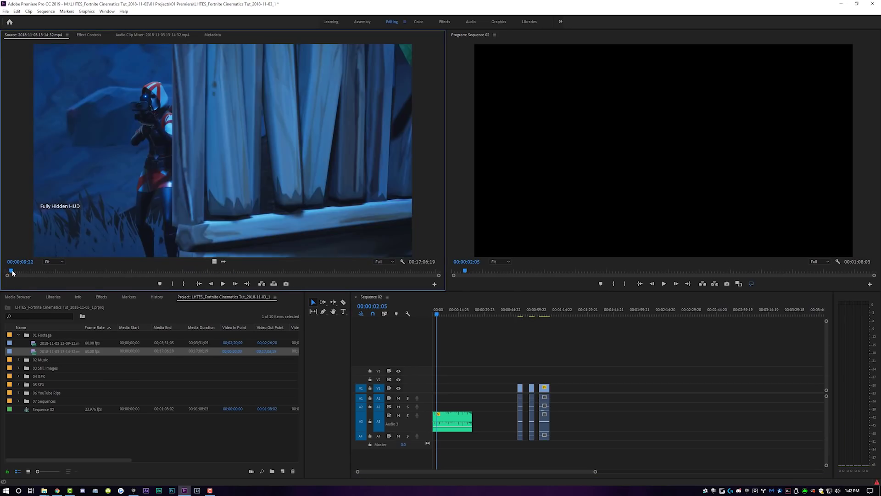
pyautogui.moveTo(13, 273); pyautogui.dragTo(13, 272)
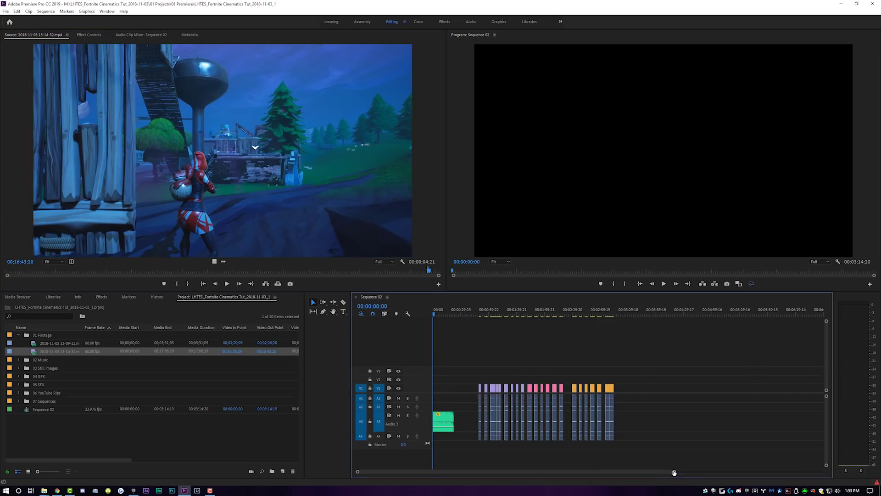
# - Examine the colour-coded groups of selected clips along Sequence 02 and preview the glider footage among the orange clips
pyautogui.moveTo(675, 472); pyautogui.dragTo(423, 472)
pyautogui.scroll(-5, 649, 364)
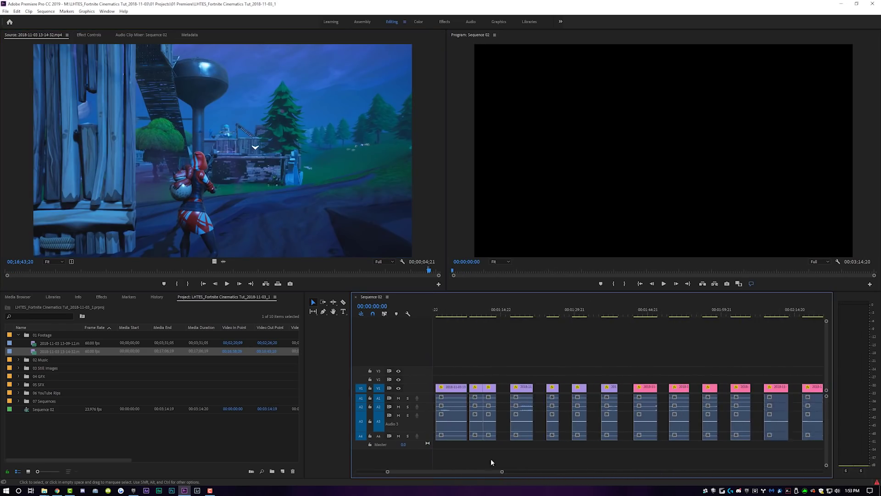
pyautogui.moveTo(503, 472); pyautogui.dragTo(564, 473)
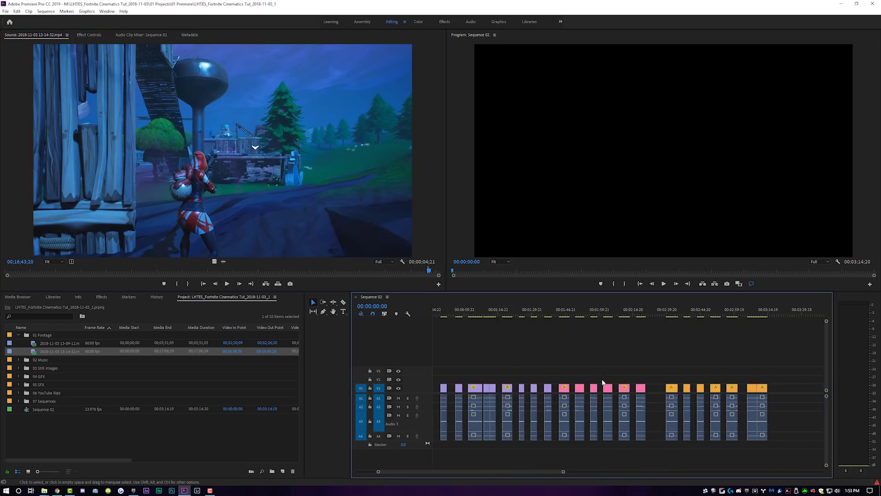
pyautogui.scroll(3, 508, 369)
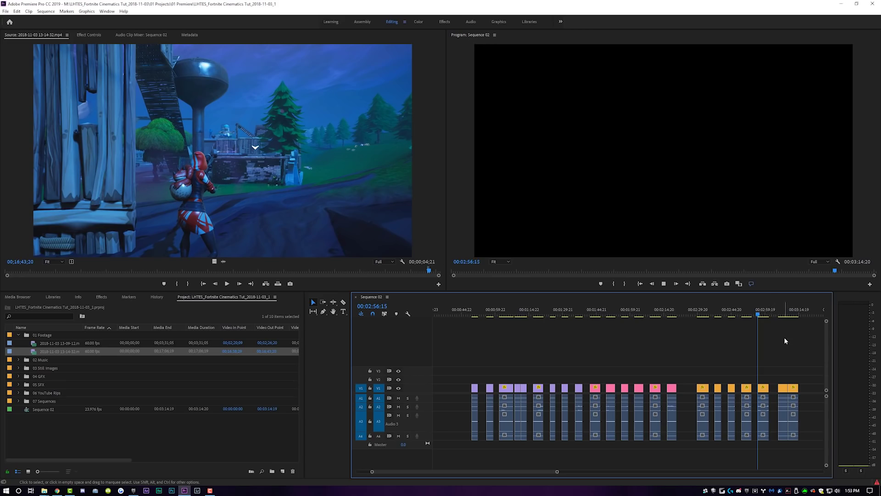
pyautogui.press('space')
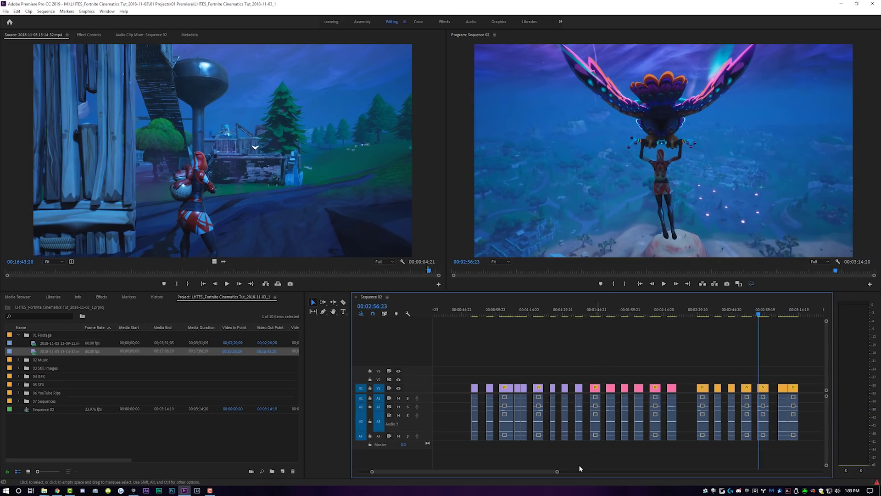
pyautogui.moveTo(557, 473); pyautogui.dragTo(601, 473)
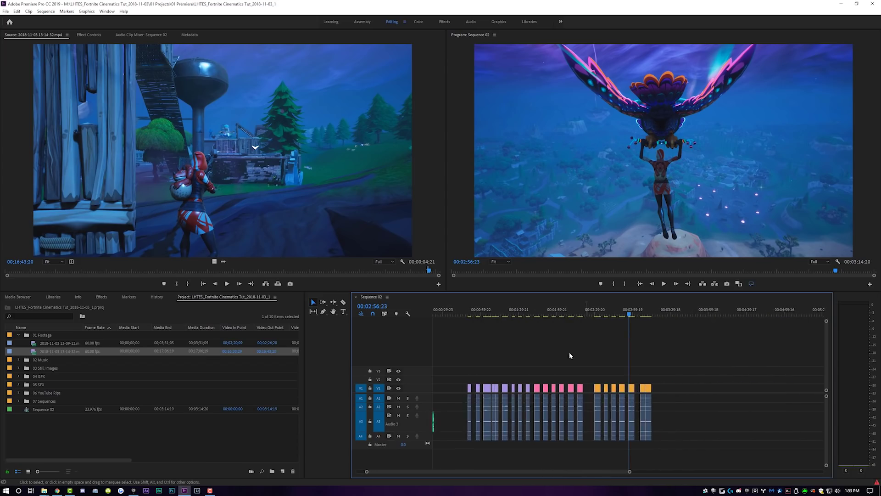
pyautogui.scroll(3, 586, 348)
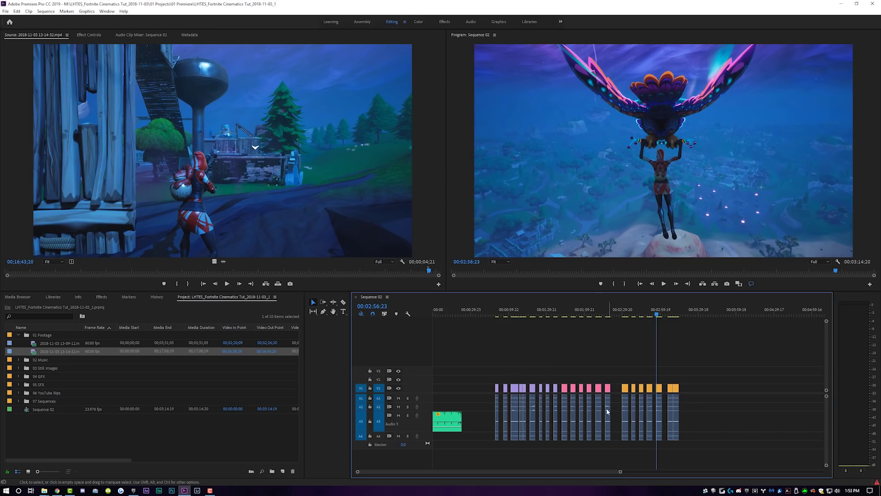
# - Delete the audio of all the gameplay clips and move the first orange clip to the start of Sequence 02
pyautogui.moveTo(676, 397); pyautogui.dragTo(489, 439)
pyautogui.press('Delete')
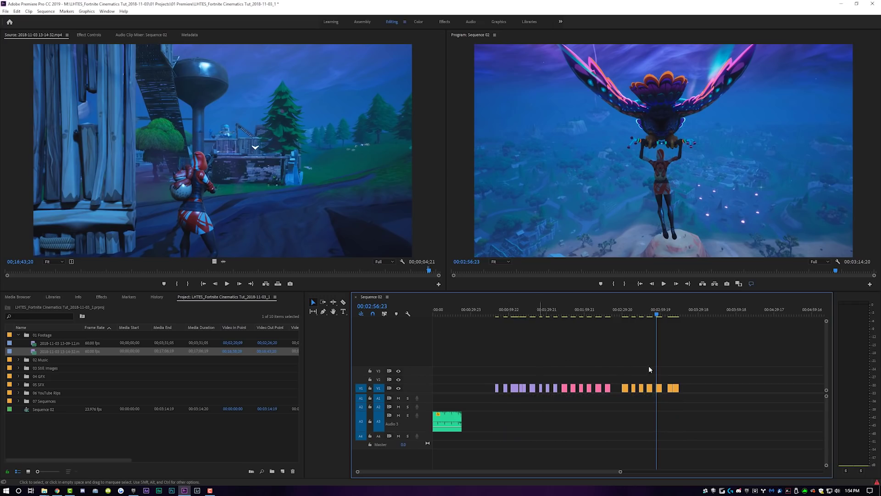
pyautogui.press('Home')
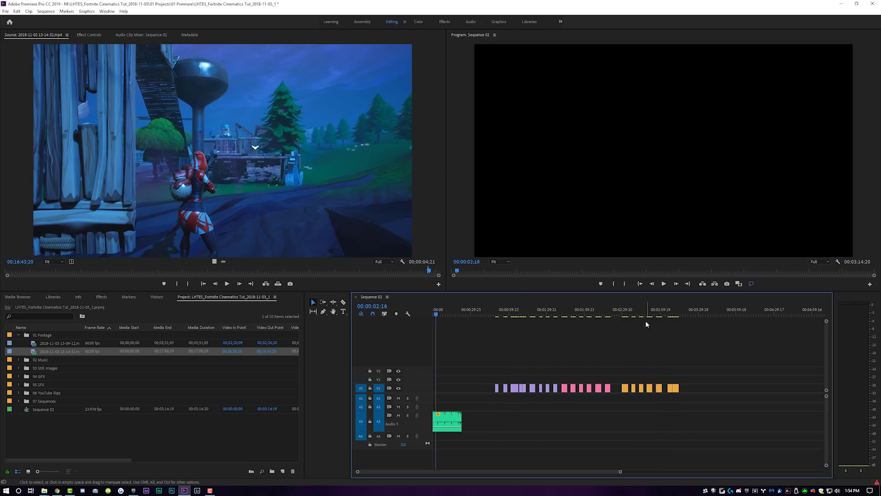
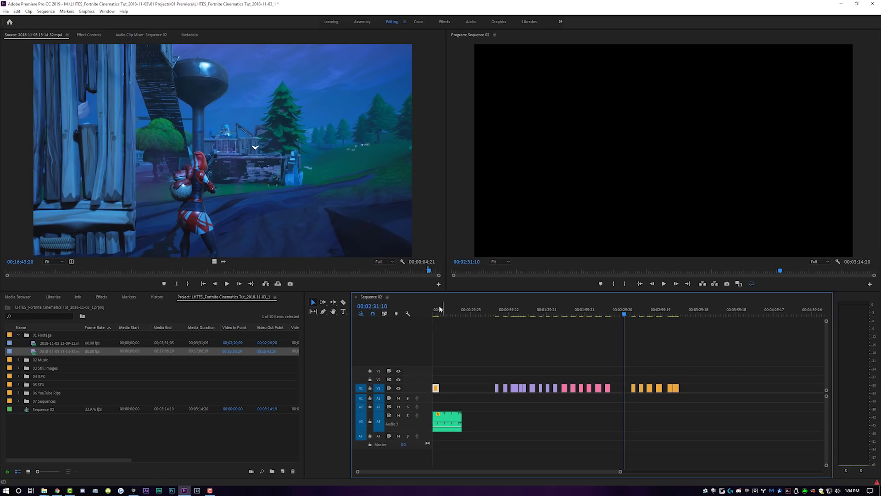
# - Preview the opening glider clip against the music, set its speed to 200%, and play it again
pyautogui.press('space')
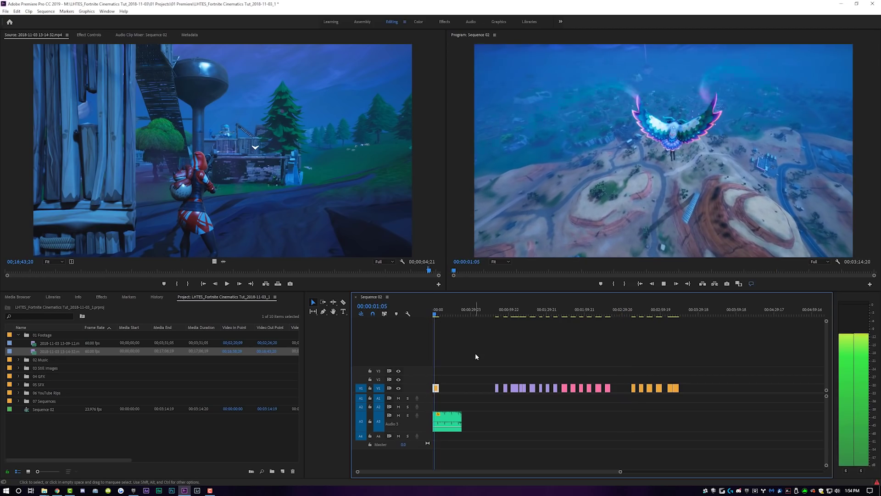
pyautogui.moveTo(620, 473); pyautogui.dragTo(450, 471)
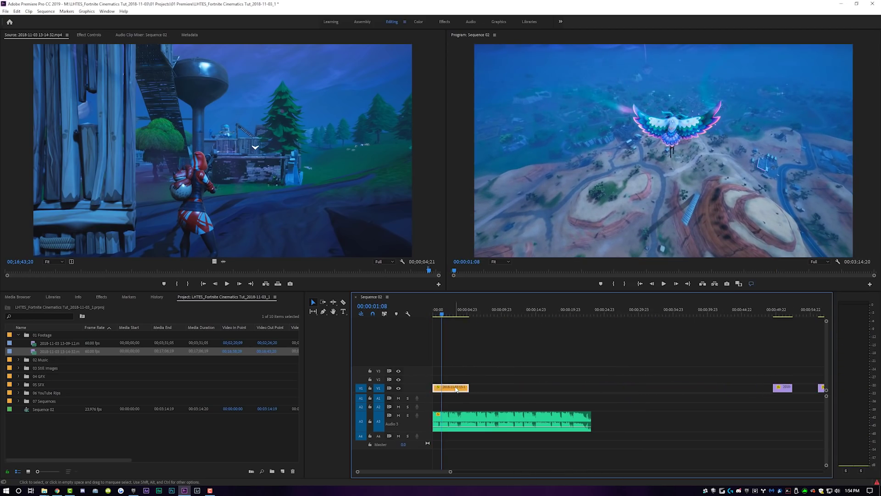
pyautogui.hotkey('ctrl', 'r')
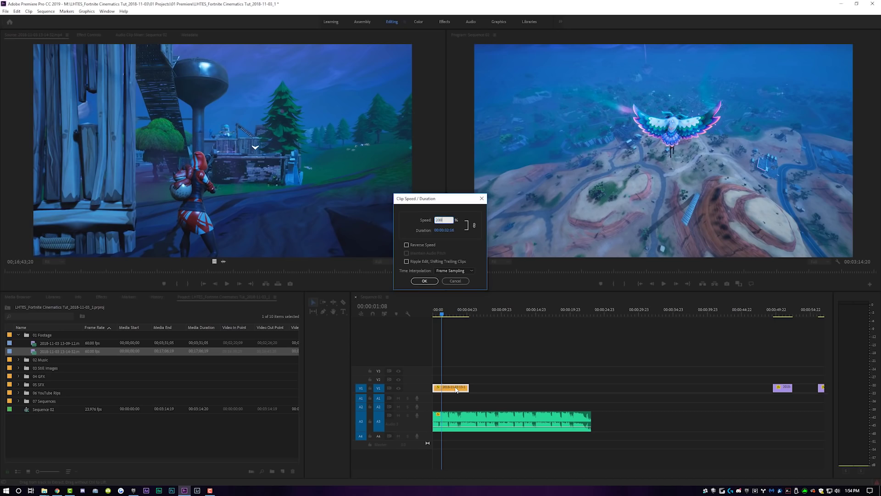
pyautogui.press('Return')
pyautogui.press('space')
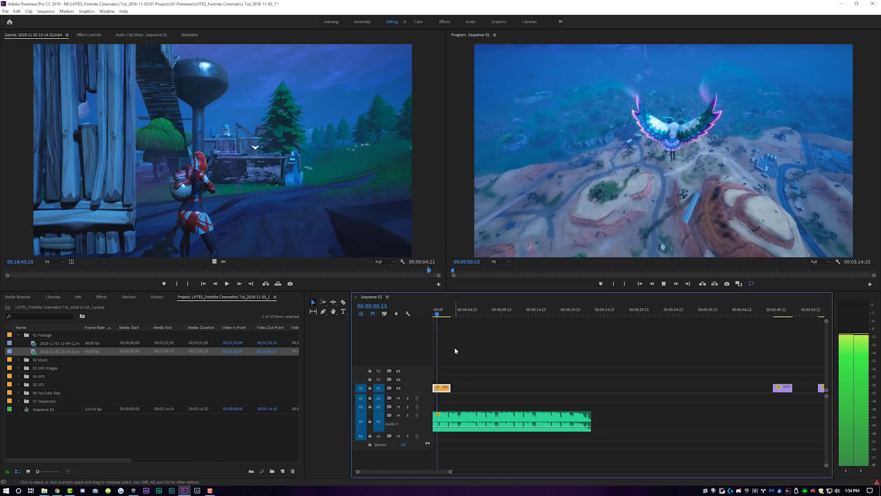
pyautogui.press('space')
pyautogui.moveTo(450, 471); pyautogui.dragTo(562, 473)
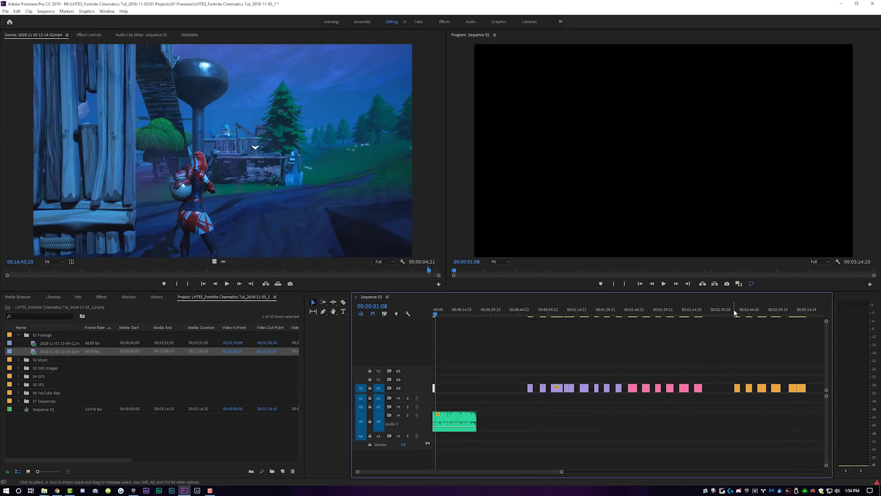
# - Move the orange glider clip near 00:02:38:01 directly behind the opening clip and play the sequence start against the music
pyautogui.press('space')
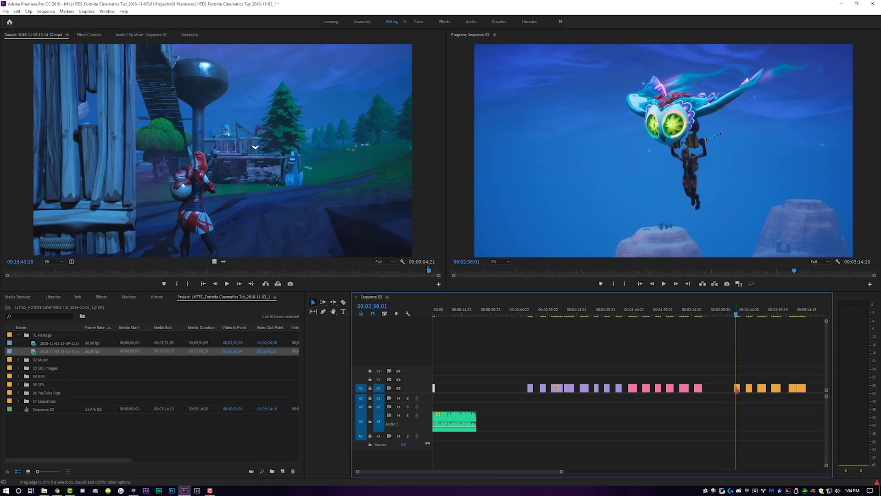
pyautogui.moveTo(738, 388); pyautogui.dragTo(437, 388)
pyautogui.press('Home')
pyautogui.press('space')
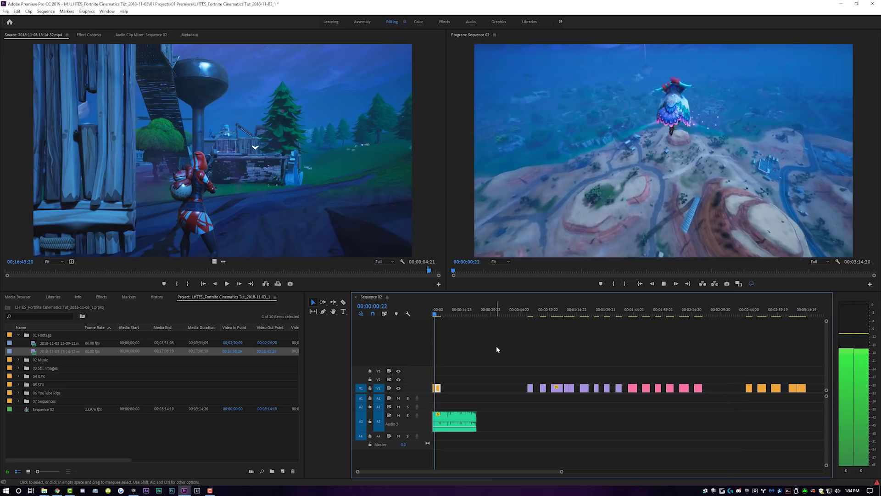
pyautogui.press('space')
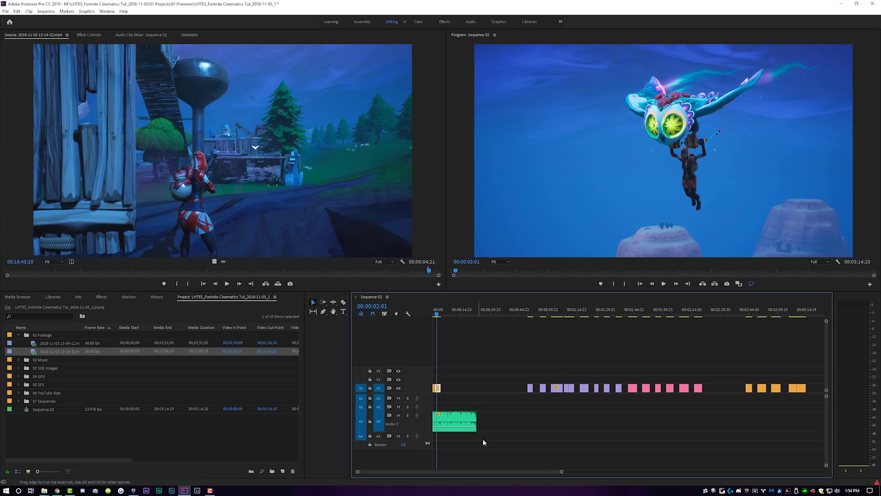
# - Place the close-up glider clip near 00:02:43:10 behind the first two clips and trim its end to the music at 00:00:02:17
pyautogui.moveTo(563, 477); pyautogui.dragTo(424, 473)
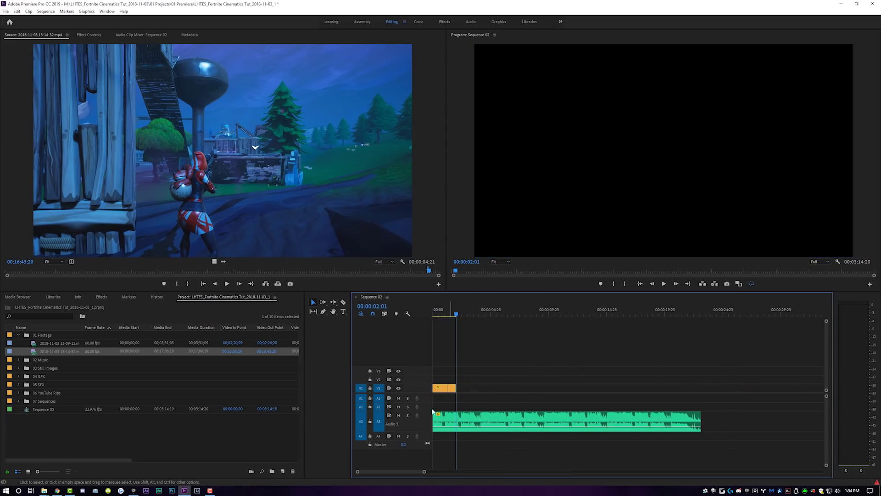
pyautogui.moveTo(426, 473); pyautogui.dragTo(591, 472)
pyautogui.click(684, 313)
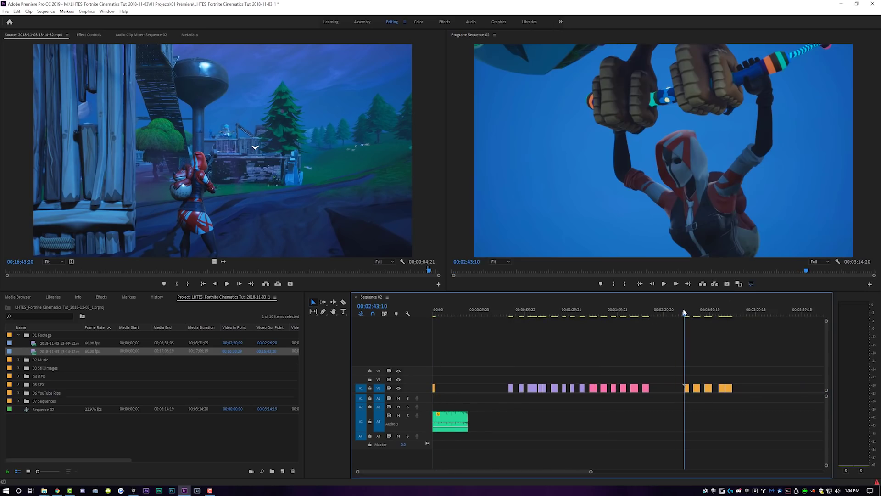
pyautogui.moveTo(687, 390); pyautogui.dragTo(440, 390)
pyautogui.press('Home')
pyautogui.press('space')
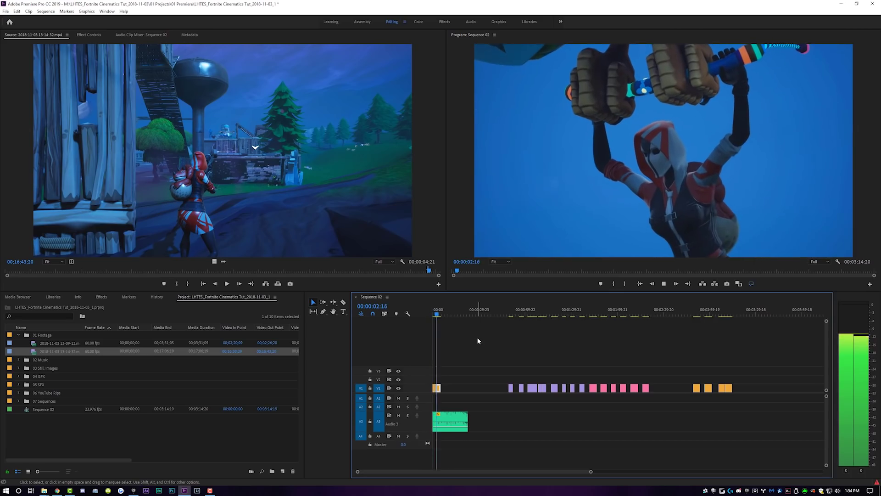
pyautogui.press('space')
pyautogui.moveTo(441, 388); pyautogui.dragTo(436, 388)
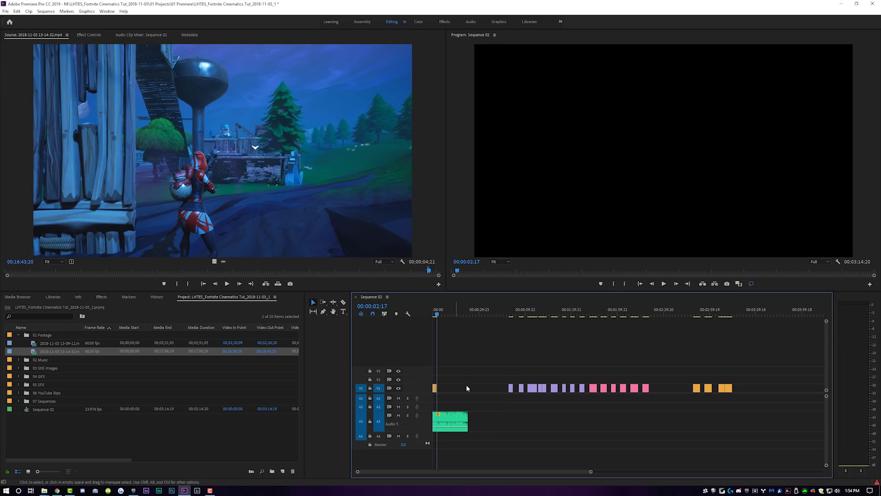
# - Extend the start of the orange landing glider clip near 00:02:49:10 and move it behind the trimmed close-up clip
pyautogui.press('space')
pyautogui.click(713, 314)
pyautogui.click(719, 314)
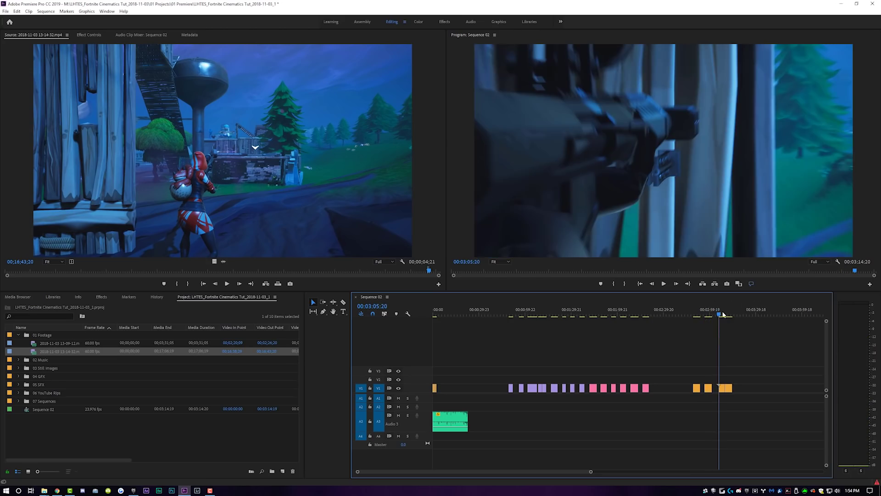
pyautogui.click(694, 315)
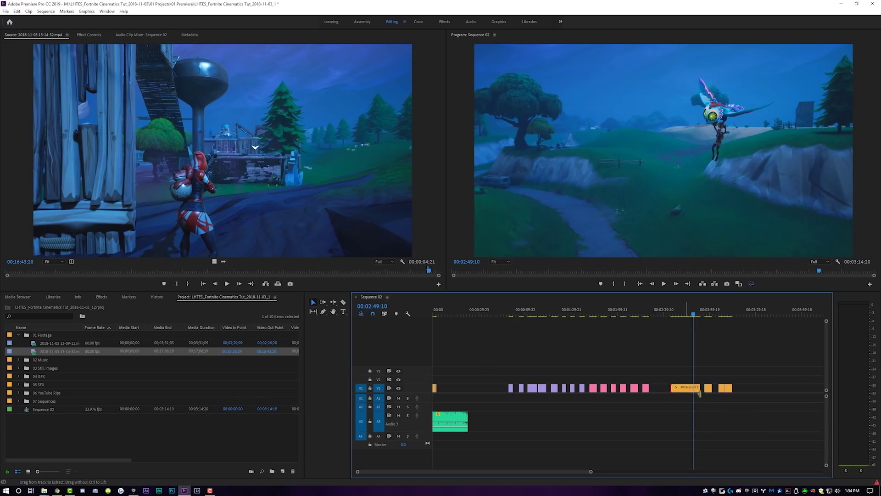
pyautogui.moveTo(697, 389); pyautogui.dragTo(437, 389)
pyautogui.press('Home')
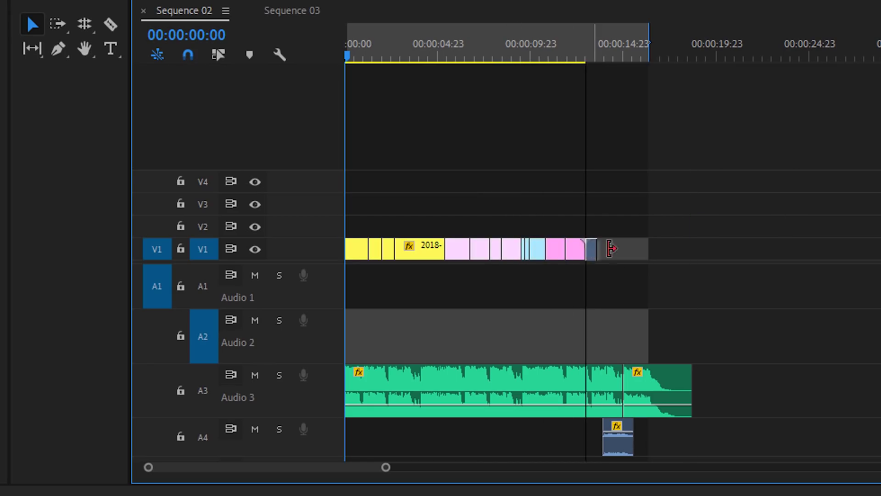
# - Add sound-effect clips on Audio 1 and Audio 2 and cover the whole edit with adjustment layers on V3 and V4
pyautogui.moveTo(664, 244); pyautogui.dragTo(284, 338)
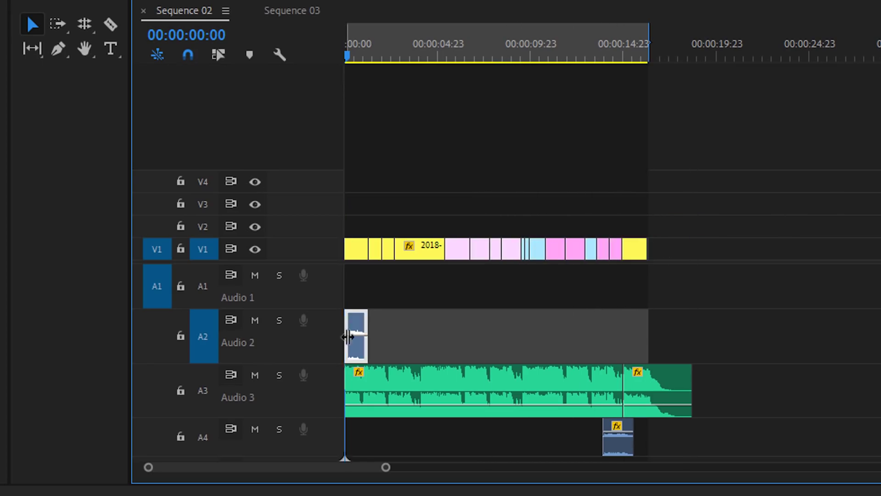
pyautogui.moveTo(850, 338); pyautogui.dragTo(568, 320)
pyautogui.moveTo(875, 395); pyautogui.dragTo(362, 202)
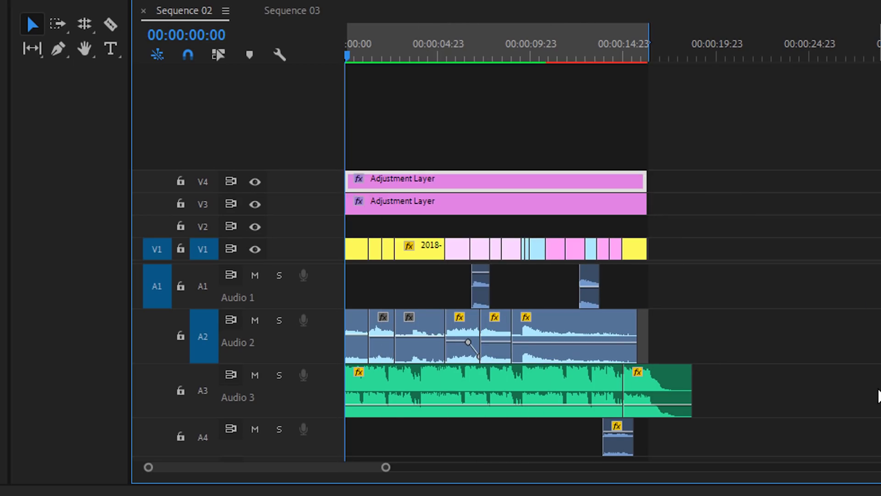